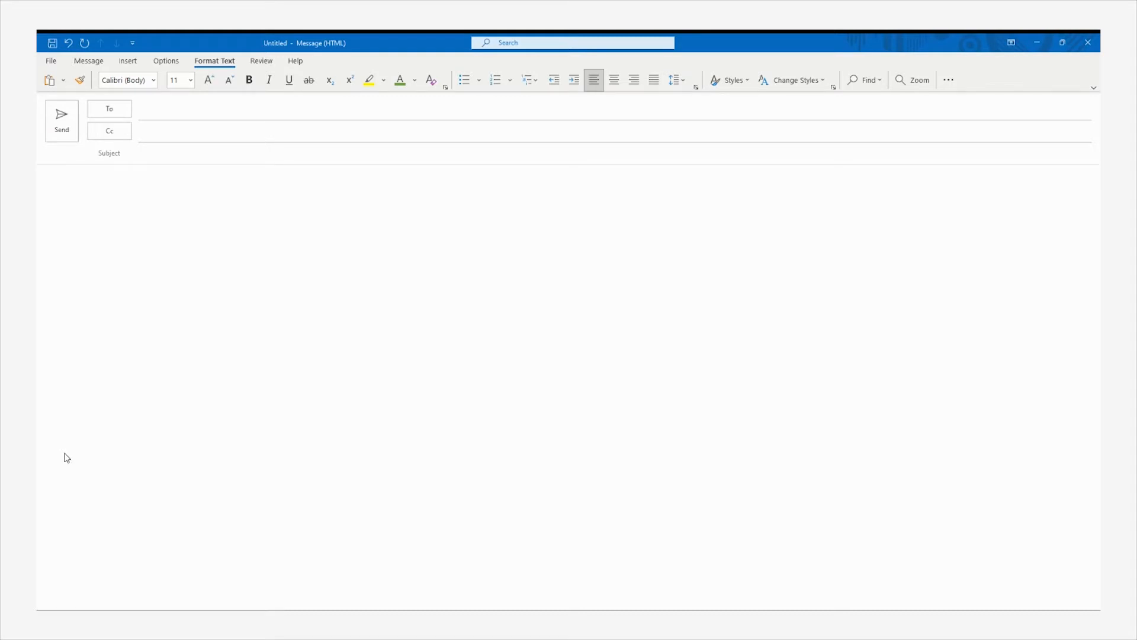
Look at the Signatures settings, then close them without making changes
click(130, 62)
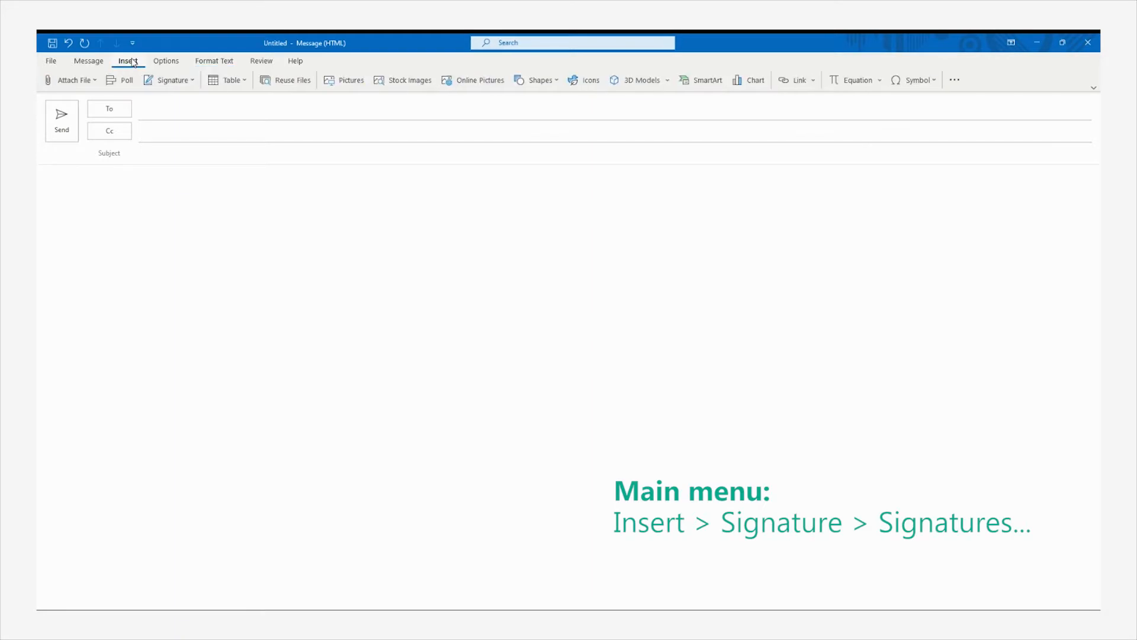
click(173, 80)
click(196, 132)
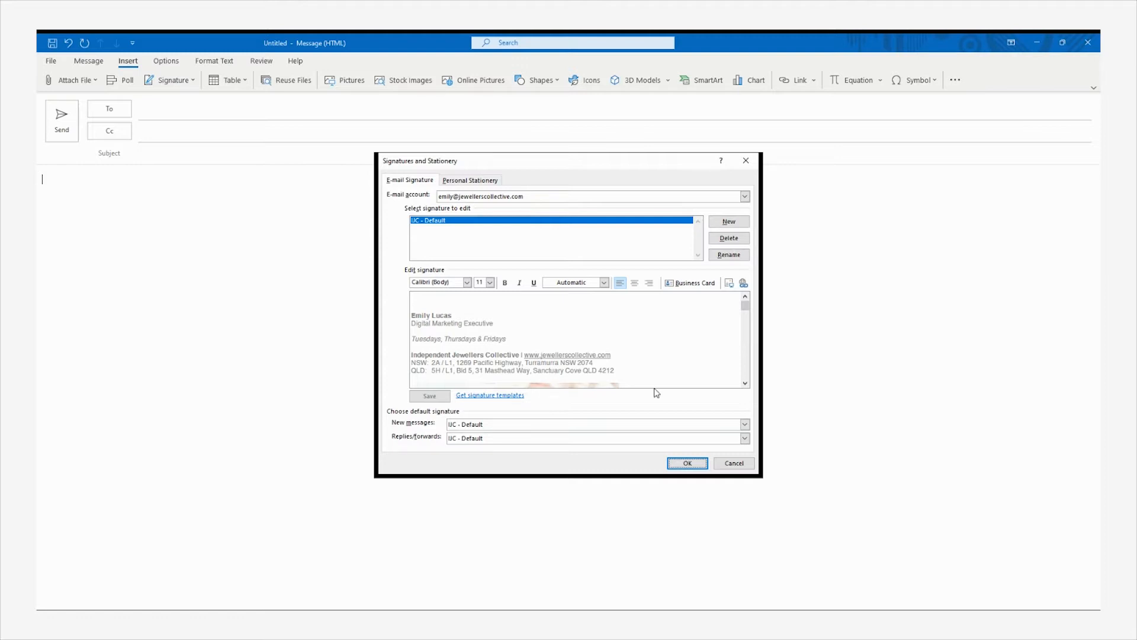
click(733, 463)
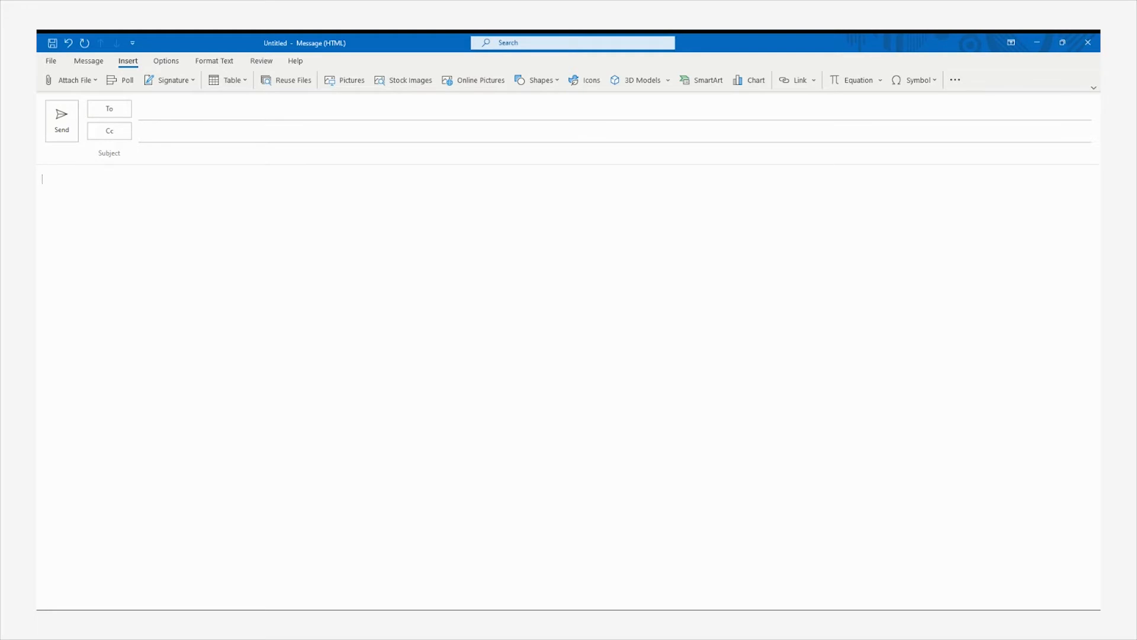
Type the sender's name, 'Digital Marketing Executive Independent Garden Centres' line and the postal address
key(Return)
text(Digital Marketing Executive  )
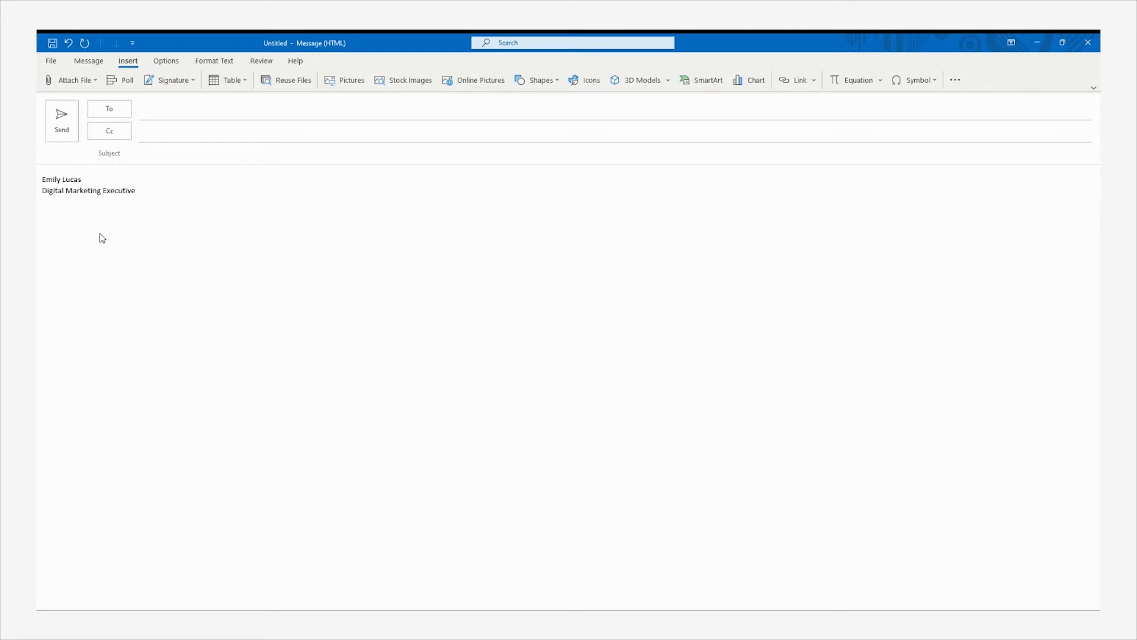
text(Independent Garden Centres)
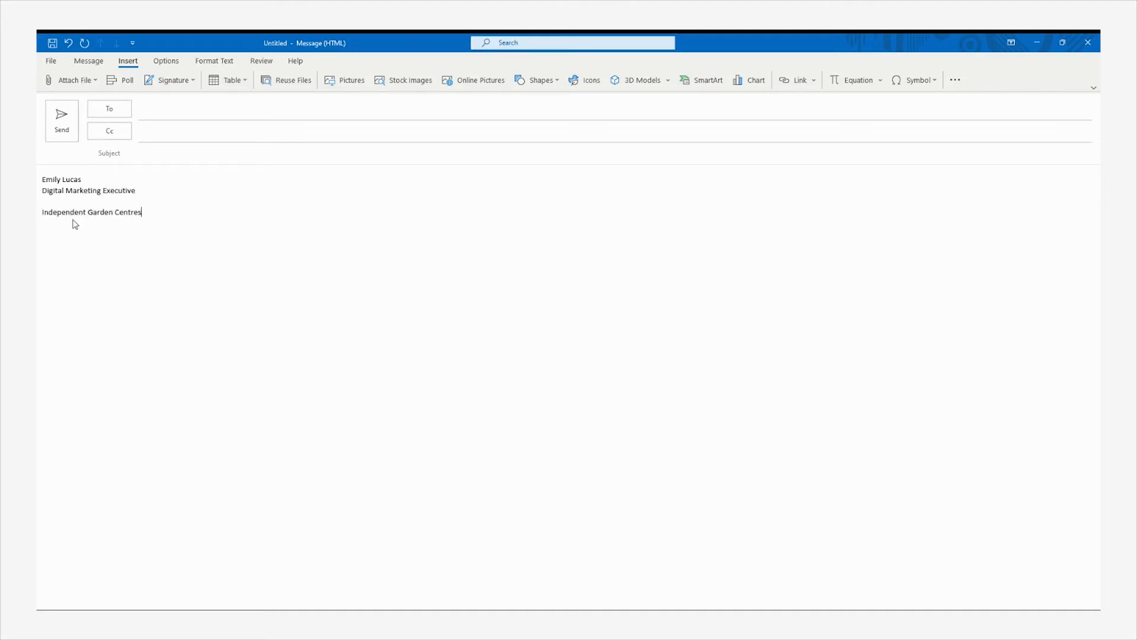
key(Return)
text(PO Box 419, Wahroonga NSW 2076)
key(Return)
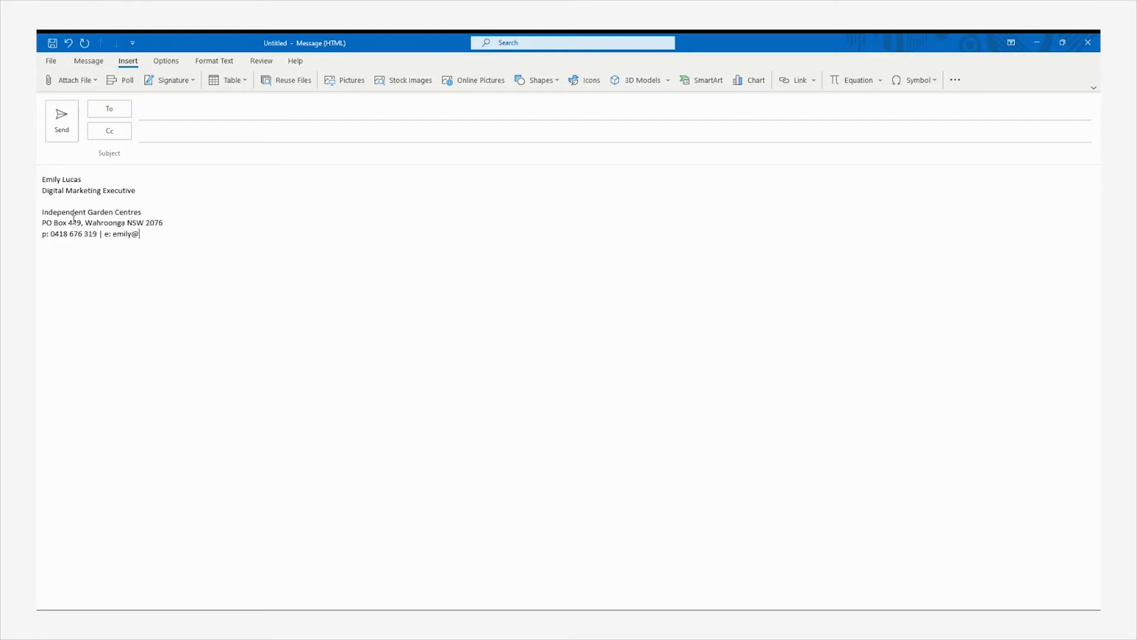
key(Return)
text(www.indepe)
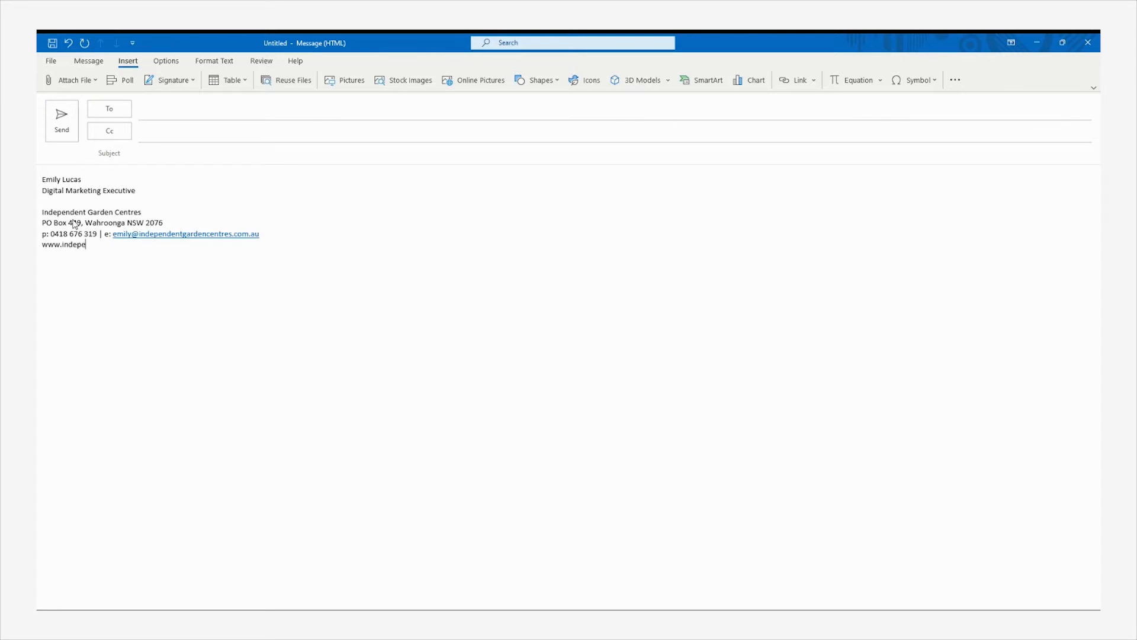
text(ndentgardencentres.com.au)
key(Return)
key(Return)
text(Follow us on Facebook and)
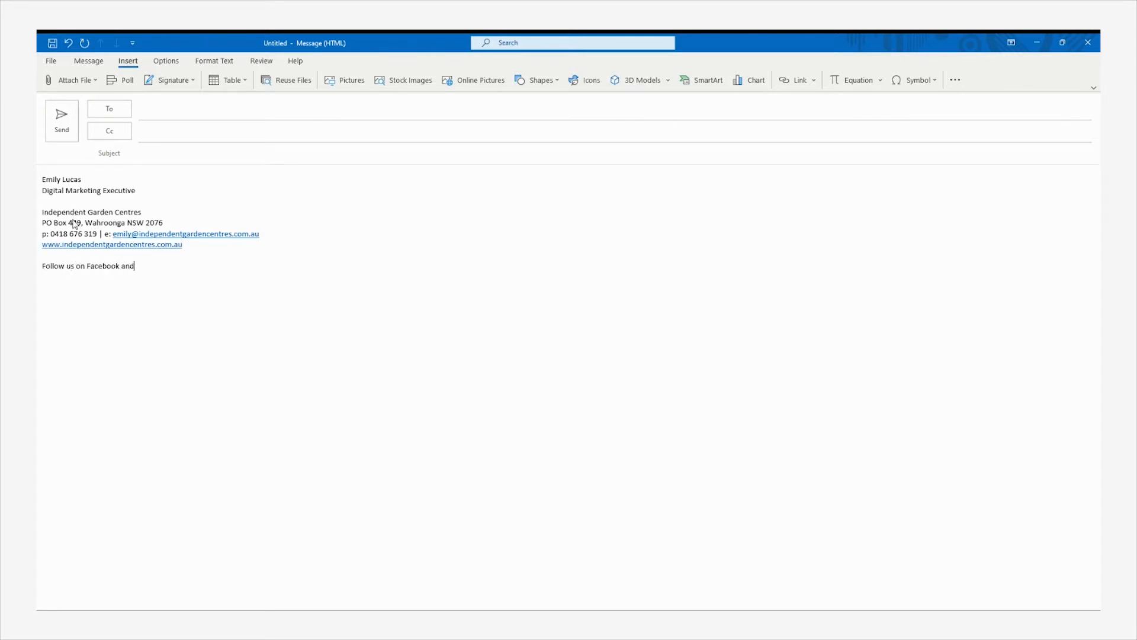
text( Instagram for the latest news!)
key(Return)
key(Return)
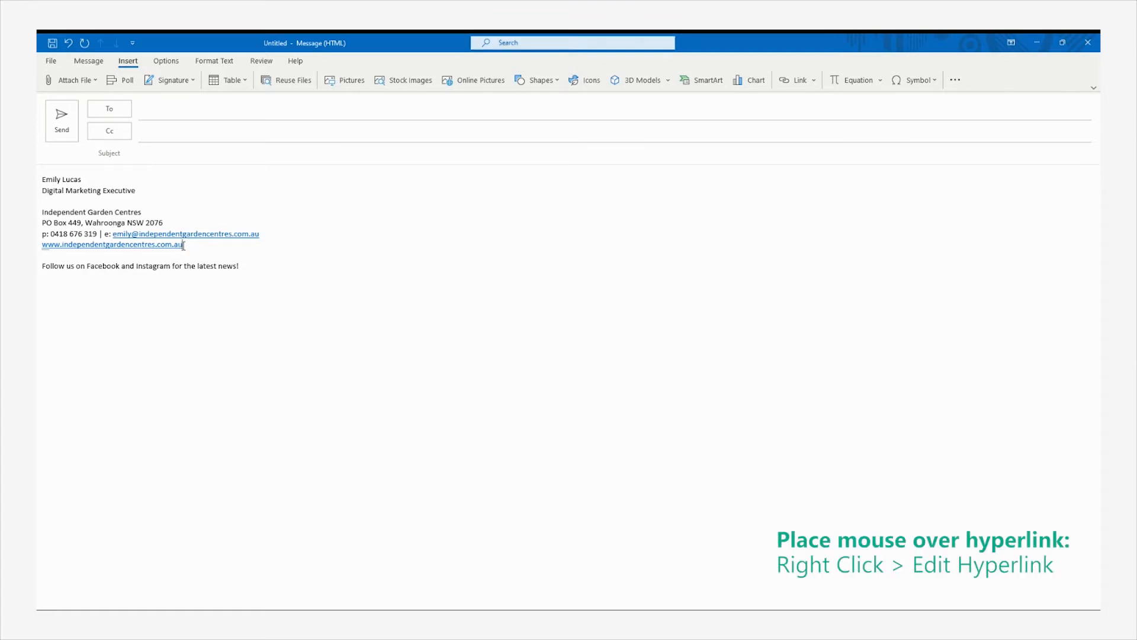
drag(182, 245, 43, 245)
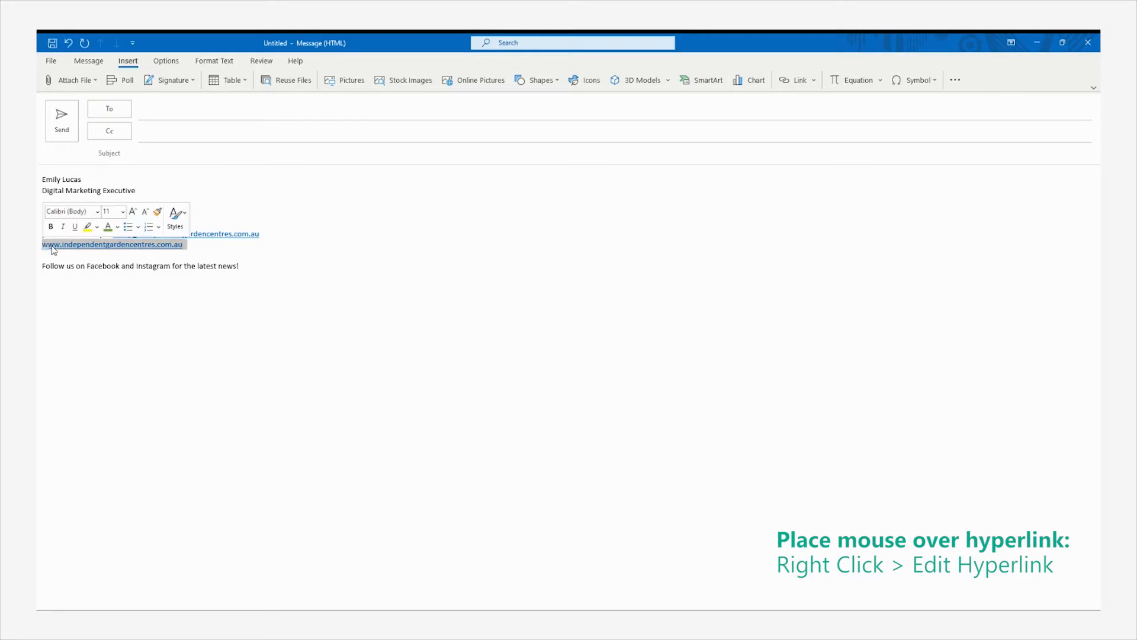
right_click(52, 249)
key(Escape)
right_click(52, 247)
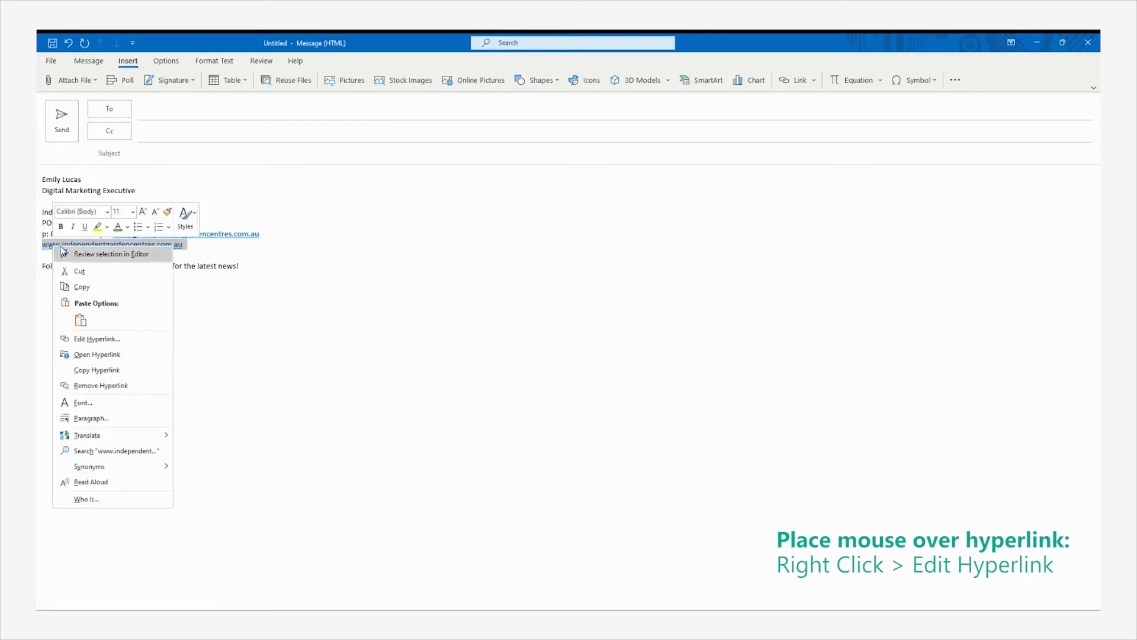
click(132, 339)
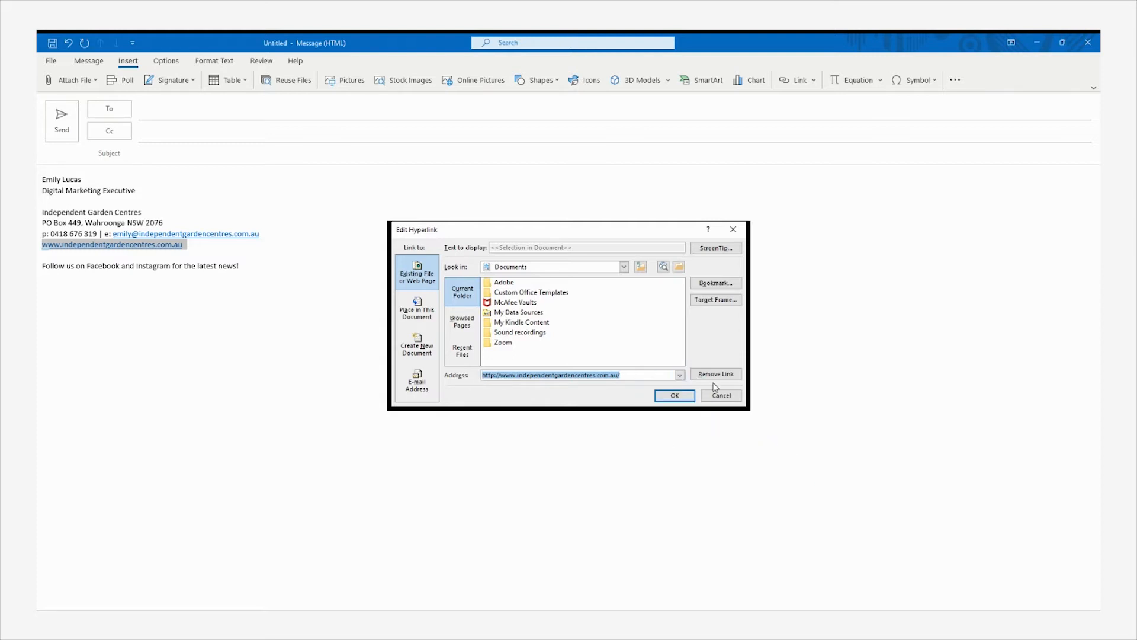
click(673, 392)
click(338, 295)
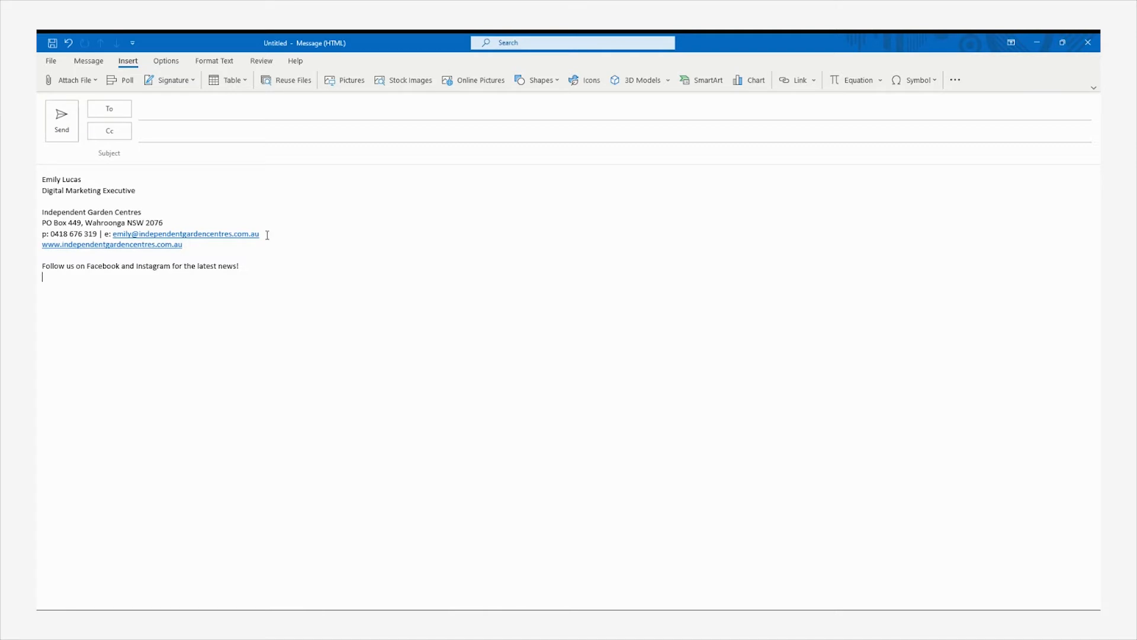
drag(267, 235, 112, 235)
right_click(133, 239)
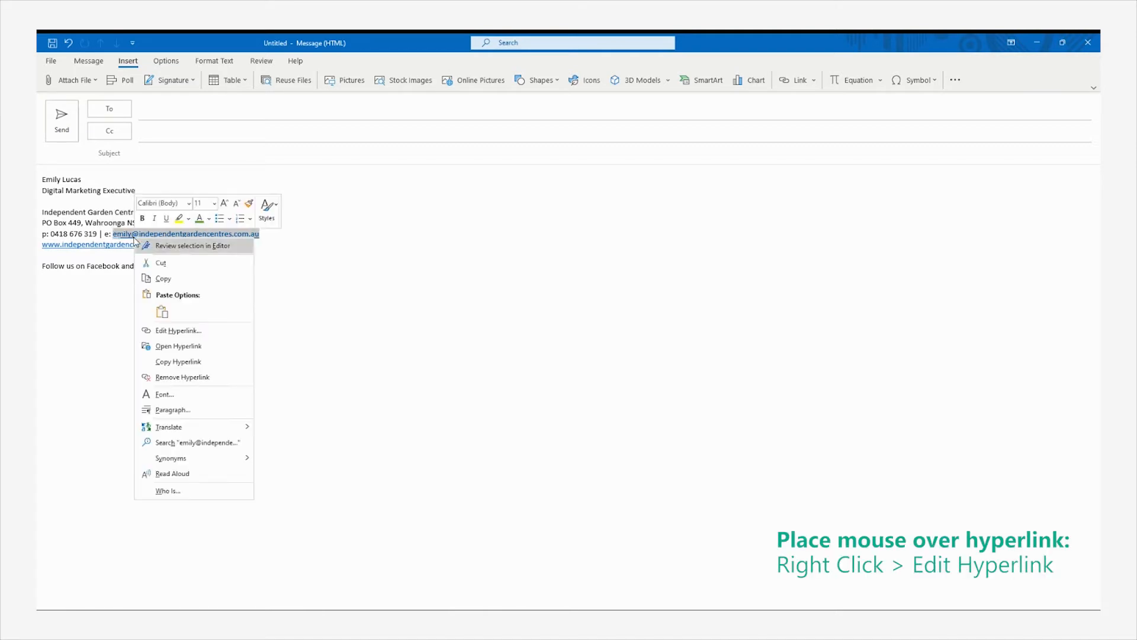
click(174, 331)
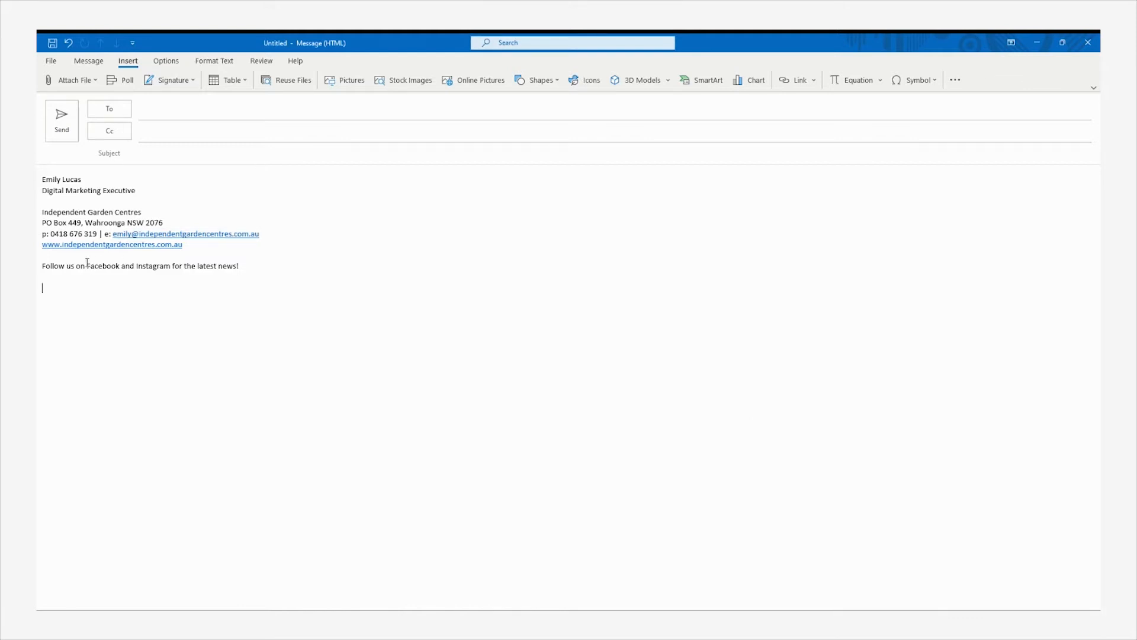
drag(87, 266, 121, 267)
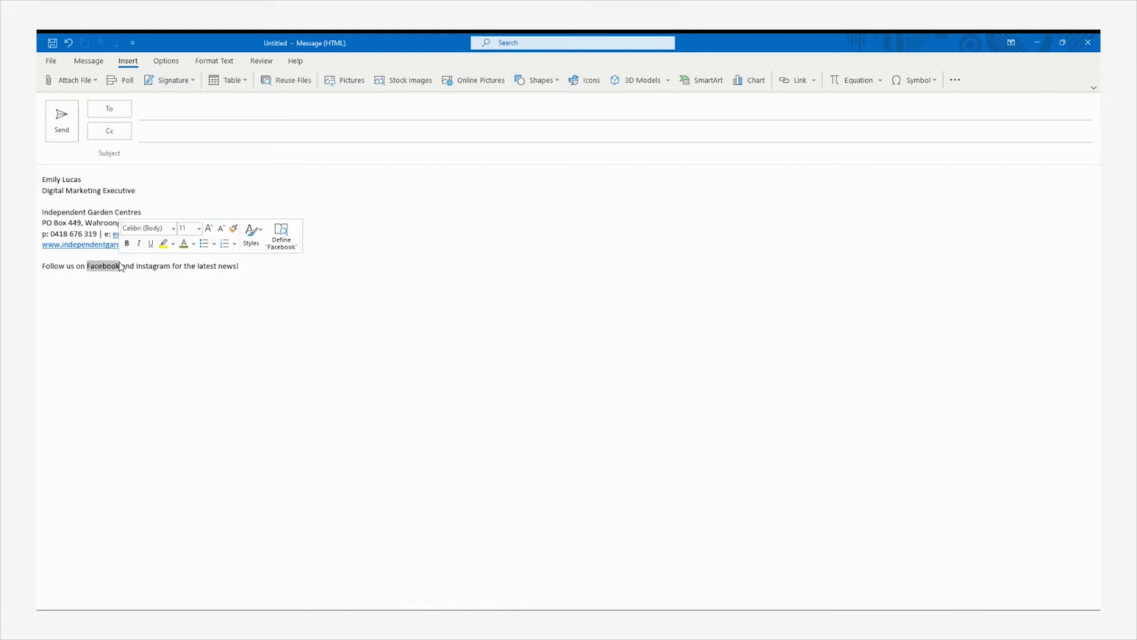
right_click(121, 267)
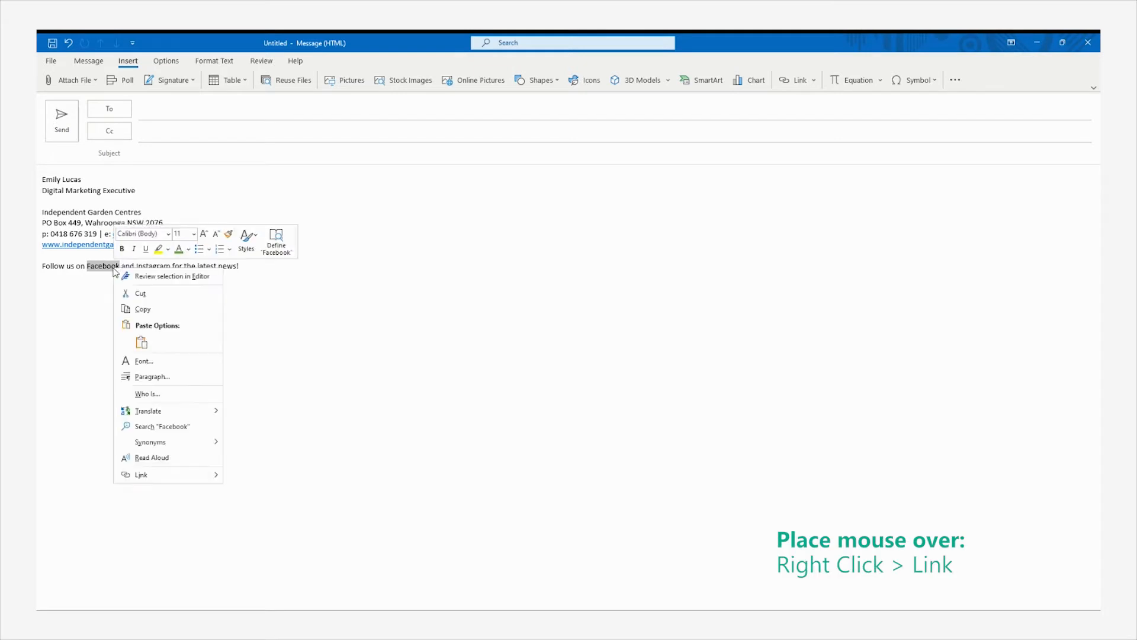
click(170, 474)
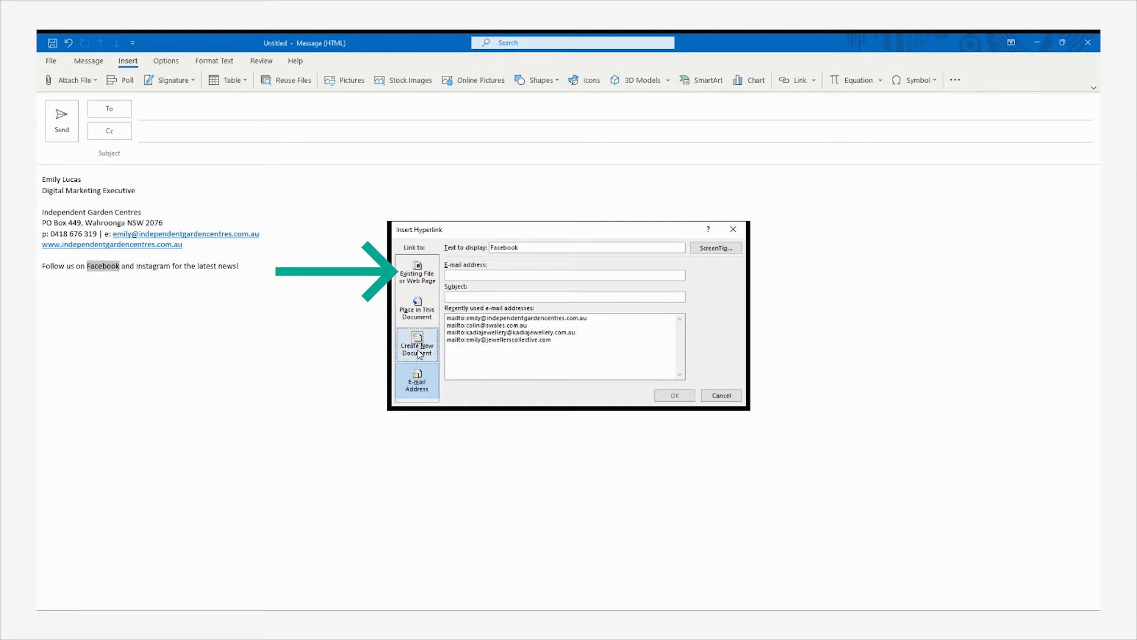
click(425, 282)
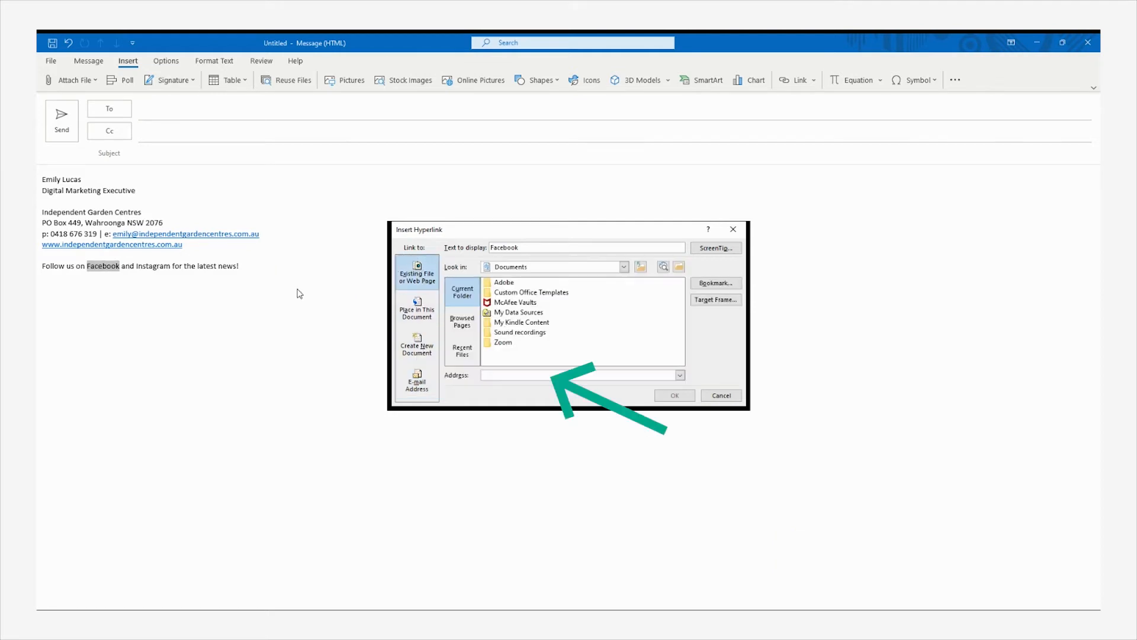
text(https://www.facebook.com/independentgardencentres)
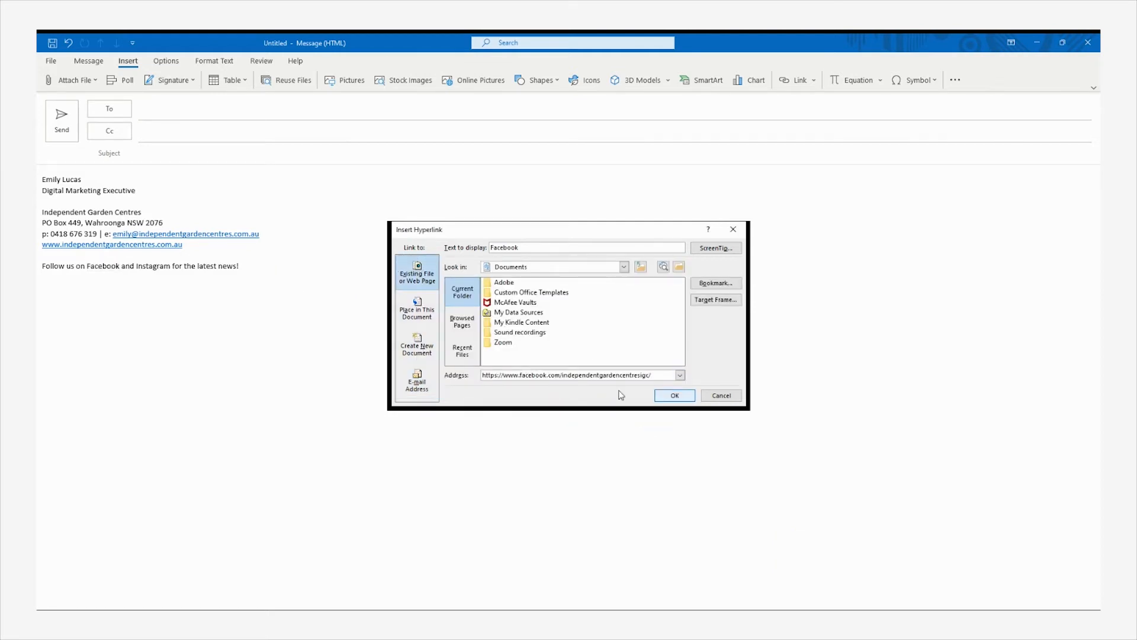
key(Return)
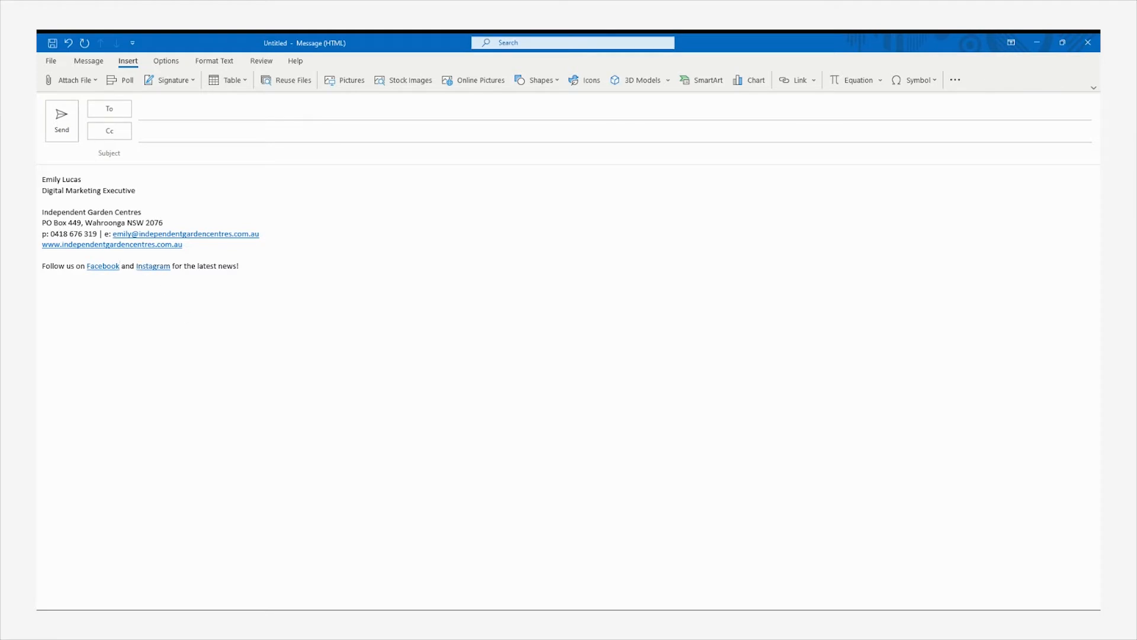
Make the whole signature dark grey in Calibri Light
click(251, 271)
shift+click(48, 179)
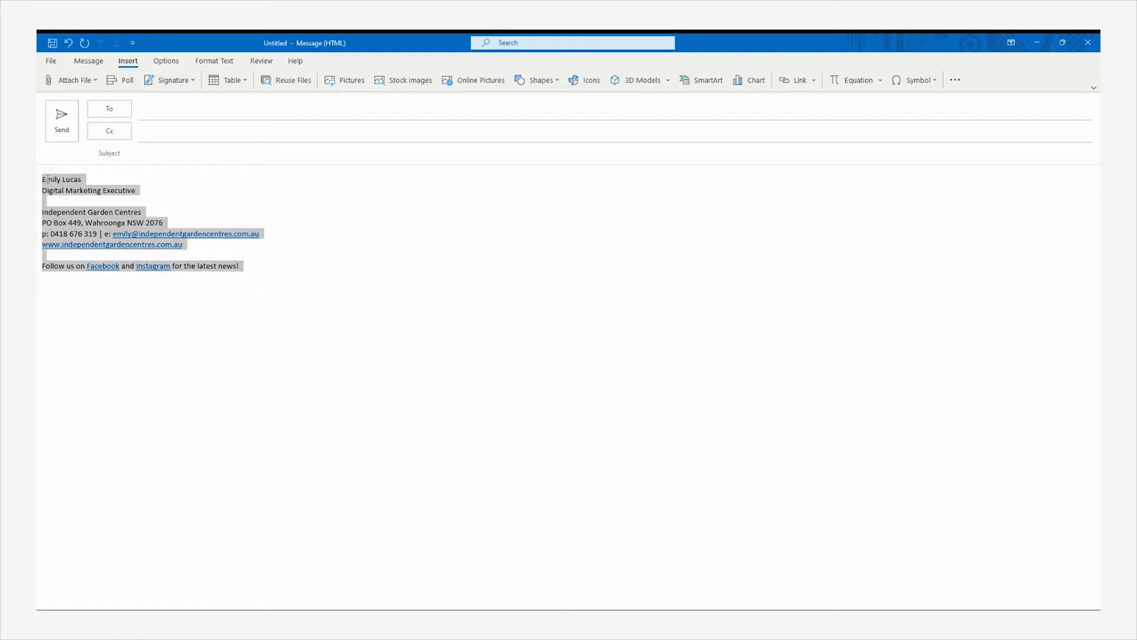
click(211, 62)
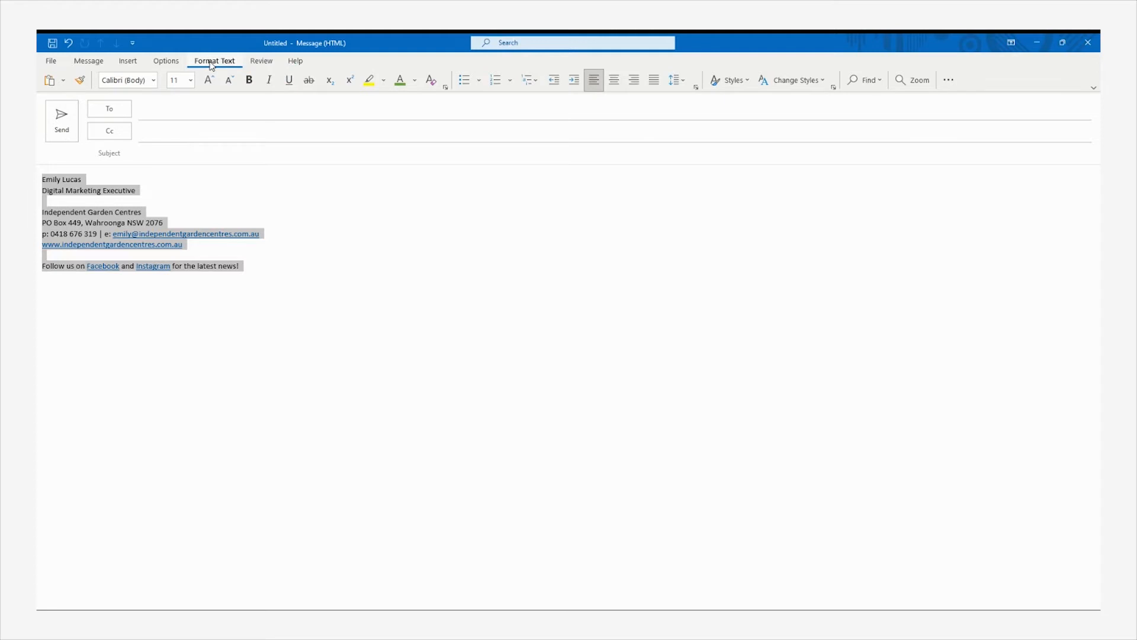
click(415, 80)
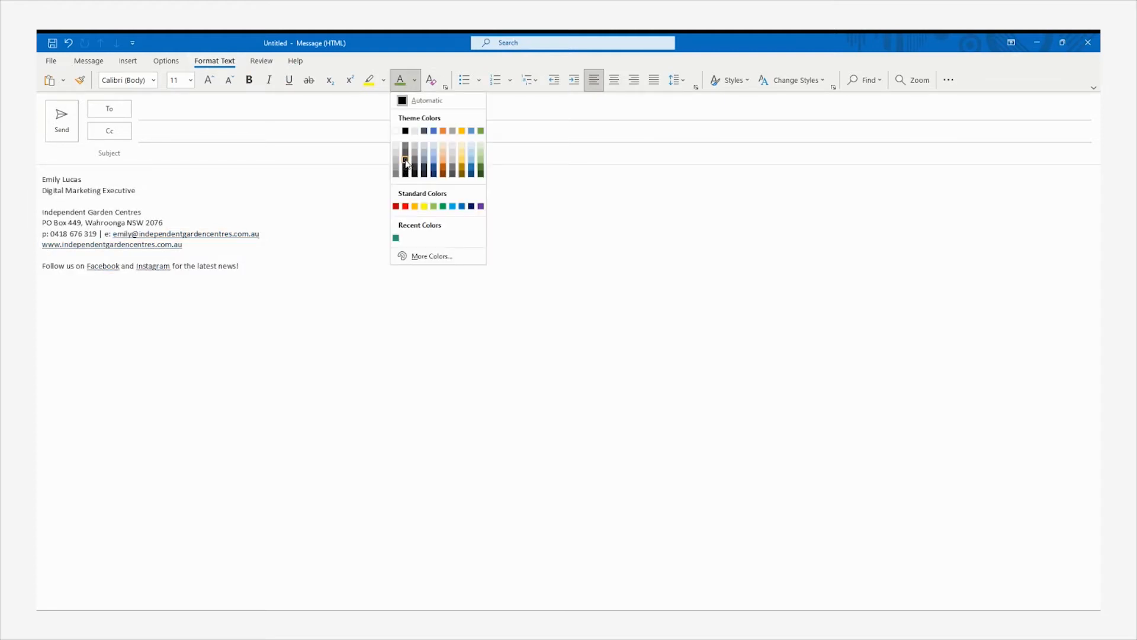
click(406, 160)
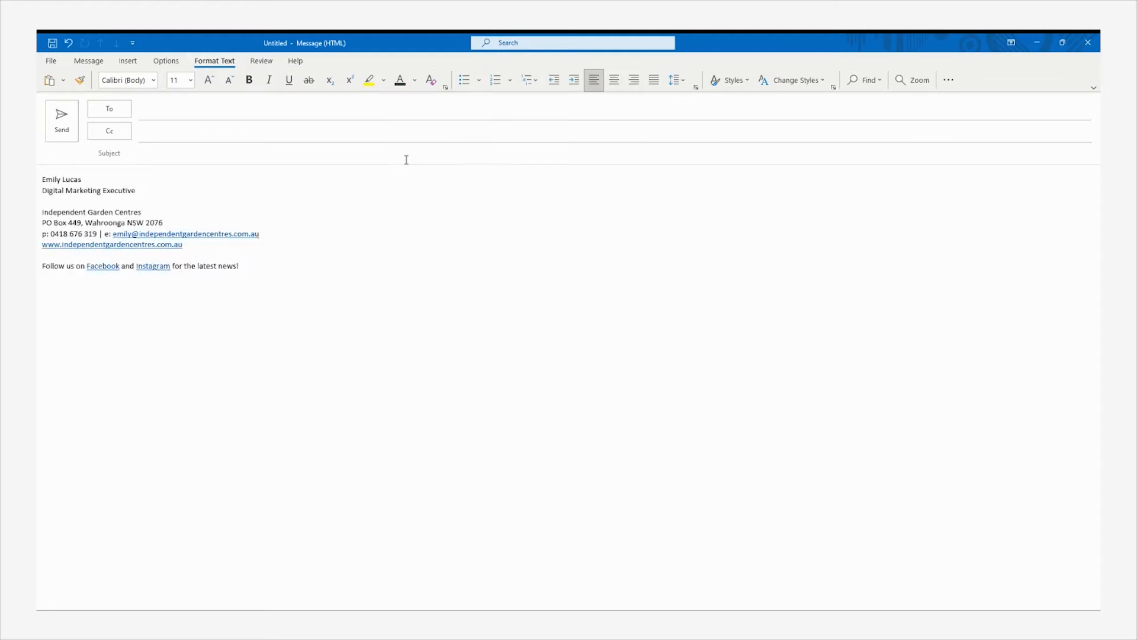
click(152, 83)
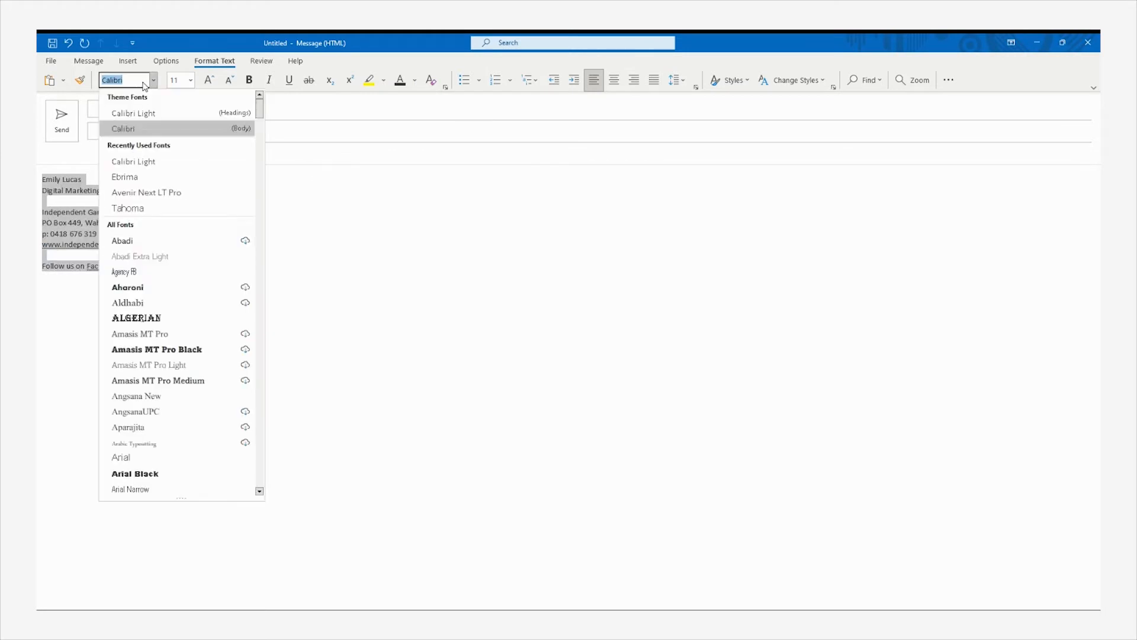
click(152, 157)
click(152, 194)
Bold the sender's name and make the job title italic at size 9
drag(42, 178, 138, 190)
click(249, 80)
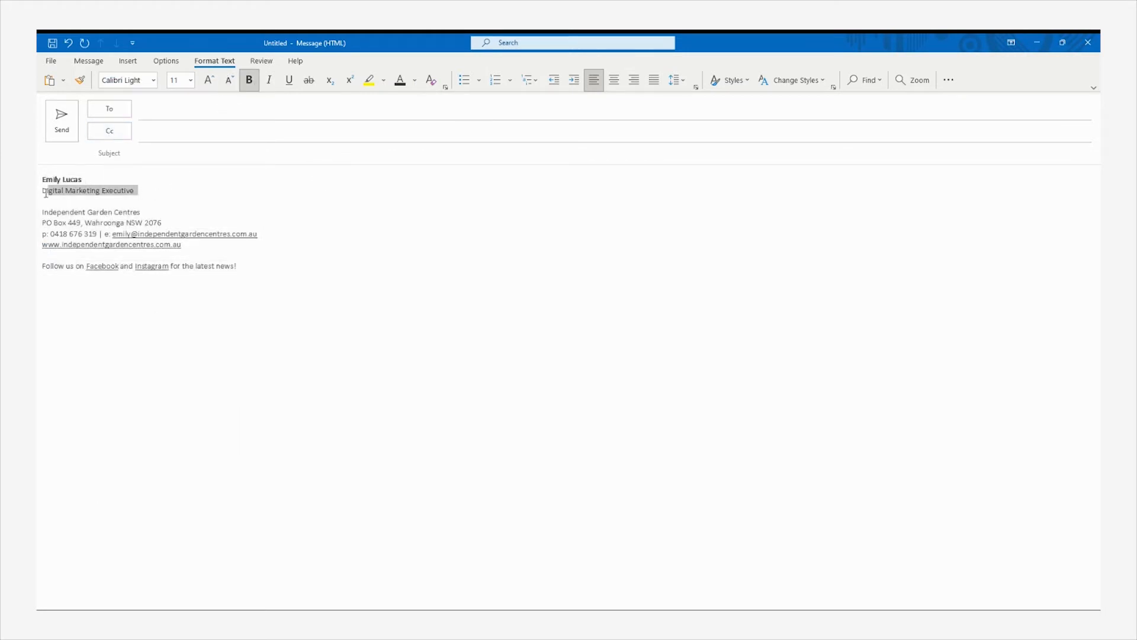
click(269, 79)
click(190, 80)
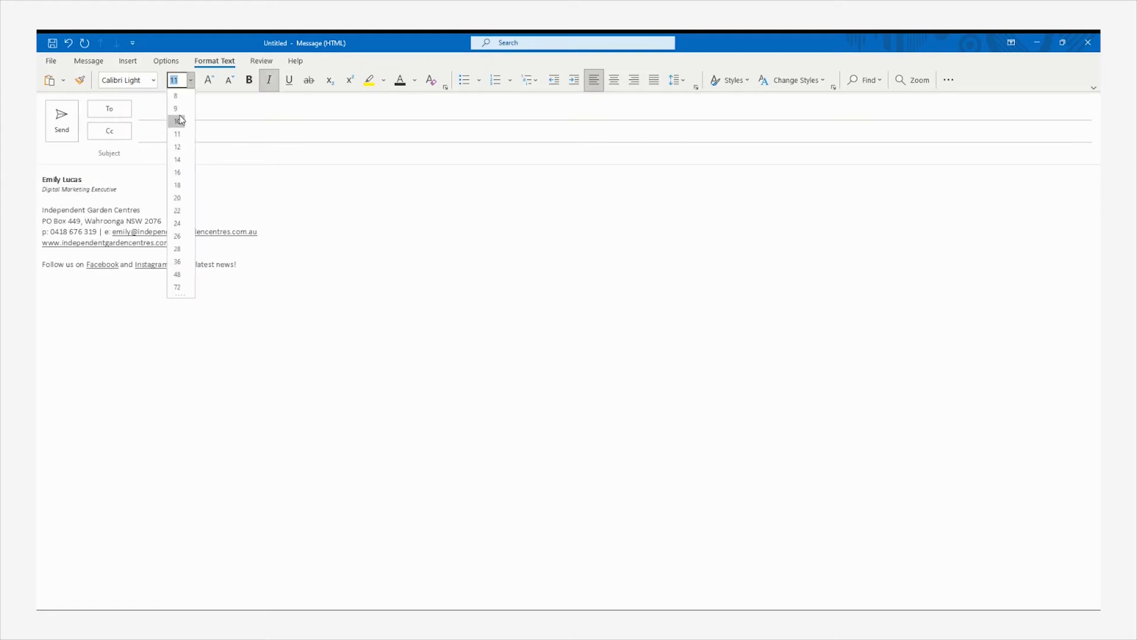
click(175, 109)
Bold the company name, the p: and e: labels, and the website address
drag(145, 209, 42, 232)
click(249, 80)
click(249, 79)
drag(113, 231, 105, 232)
click(249, 80)
drag(183, 243, 42, 243)
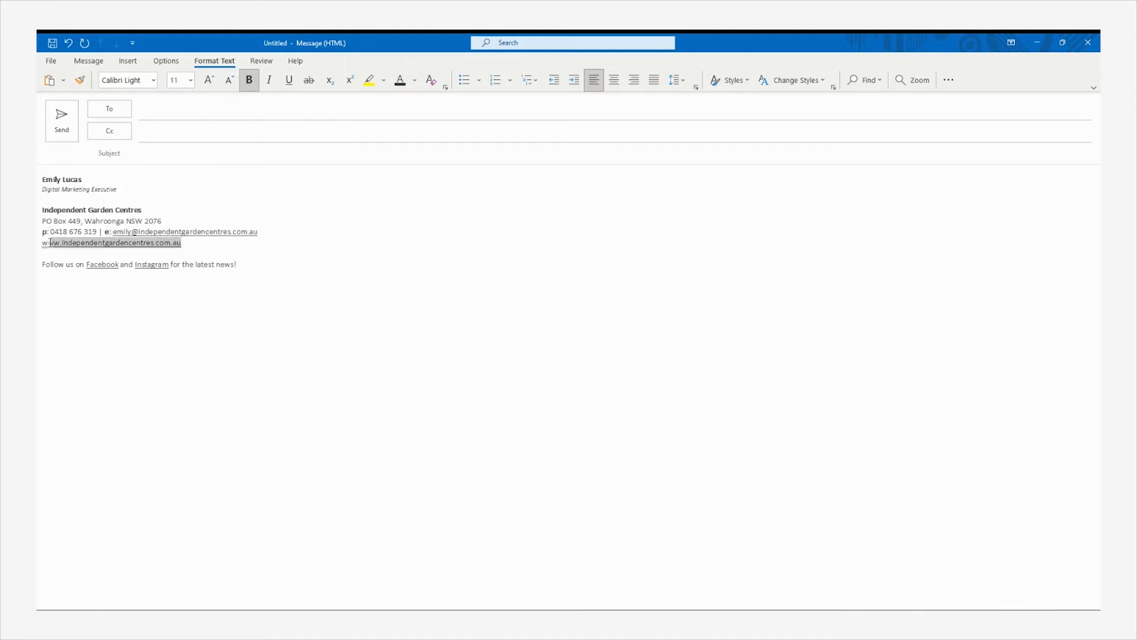
click(249, 79)
Make the Follow us line italic at size 10
drag(268, 285, 45, 264)
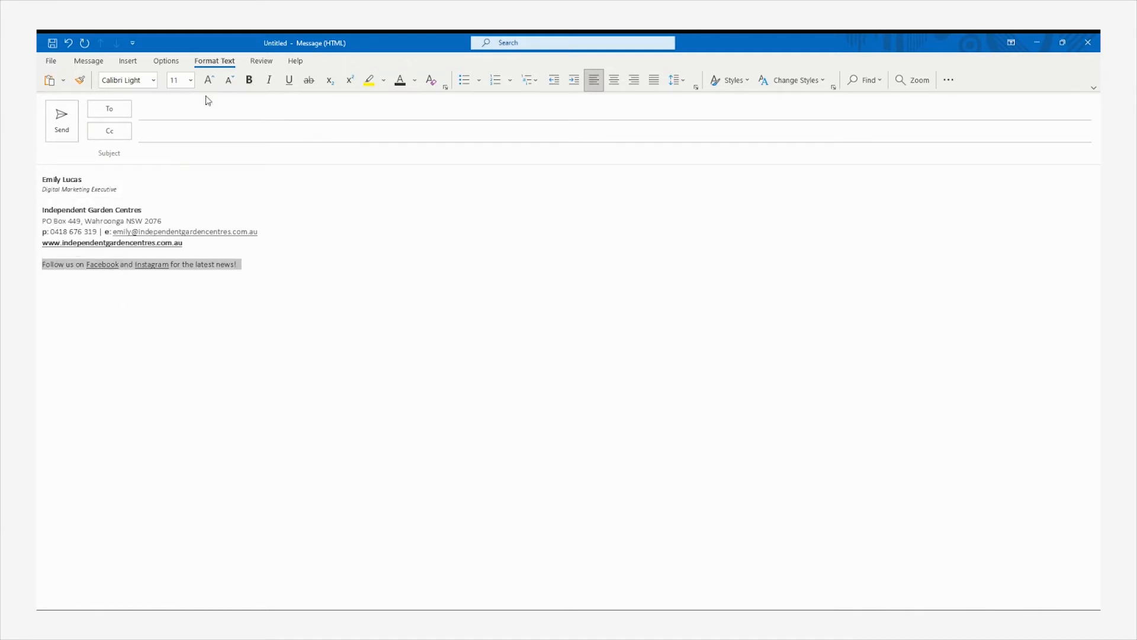
click(269, 83)
click(191, 80)
click(175, 119)
click(337, 297)
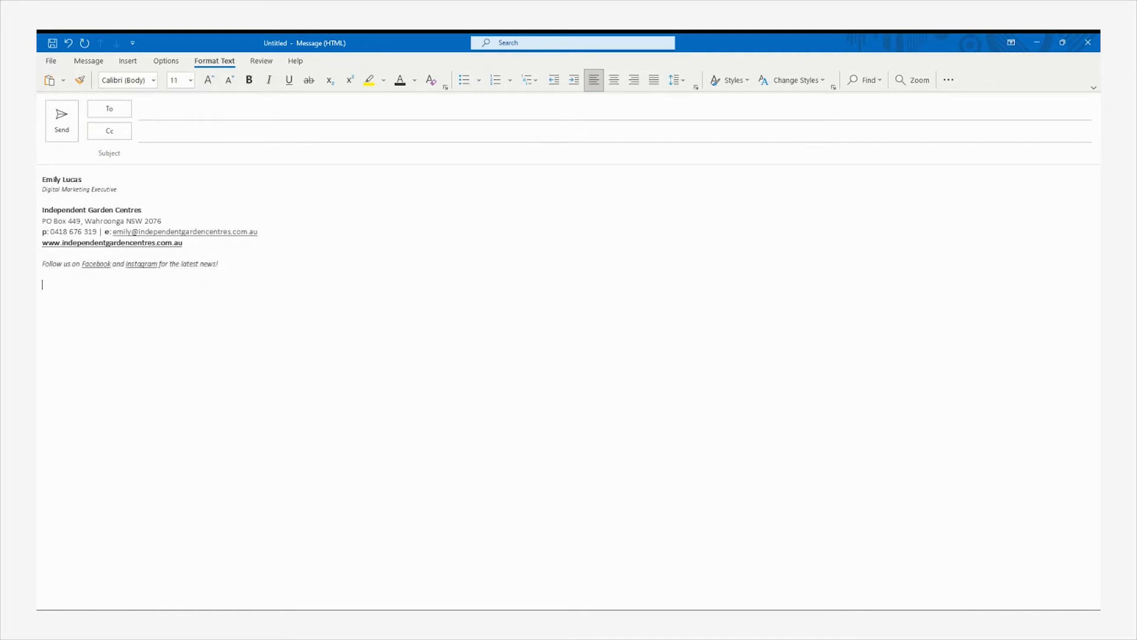
drag(150, 243, 44, 243)
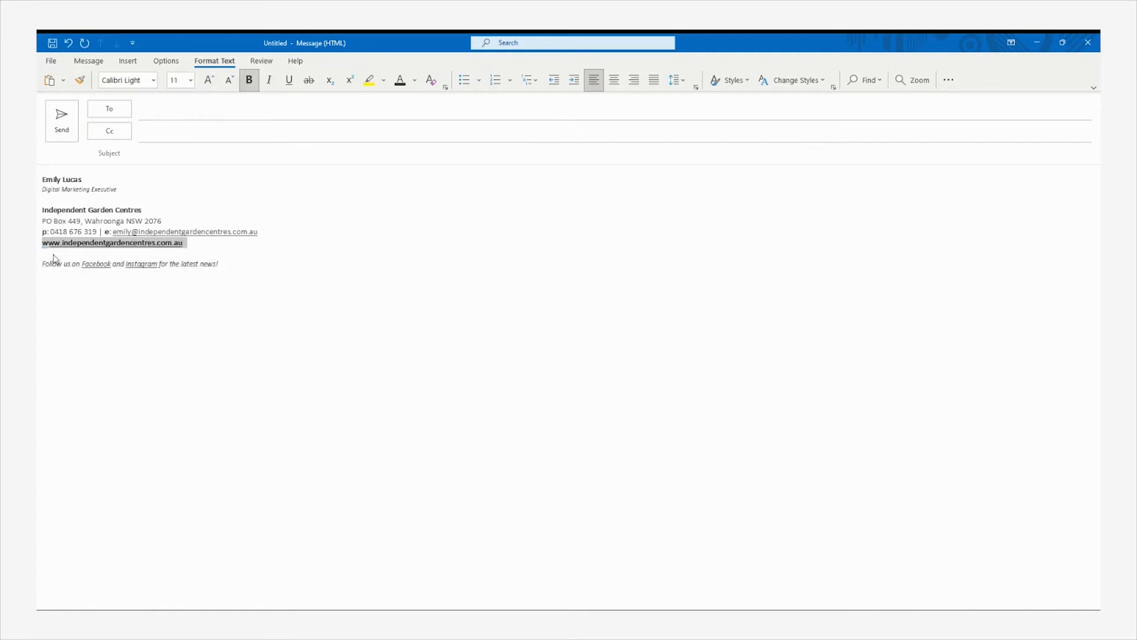
drag(184, 243, 44, 243)
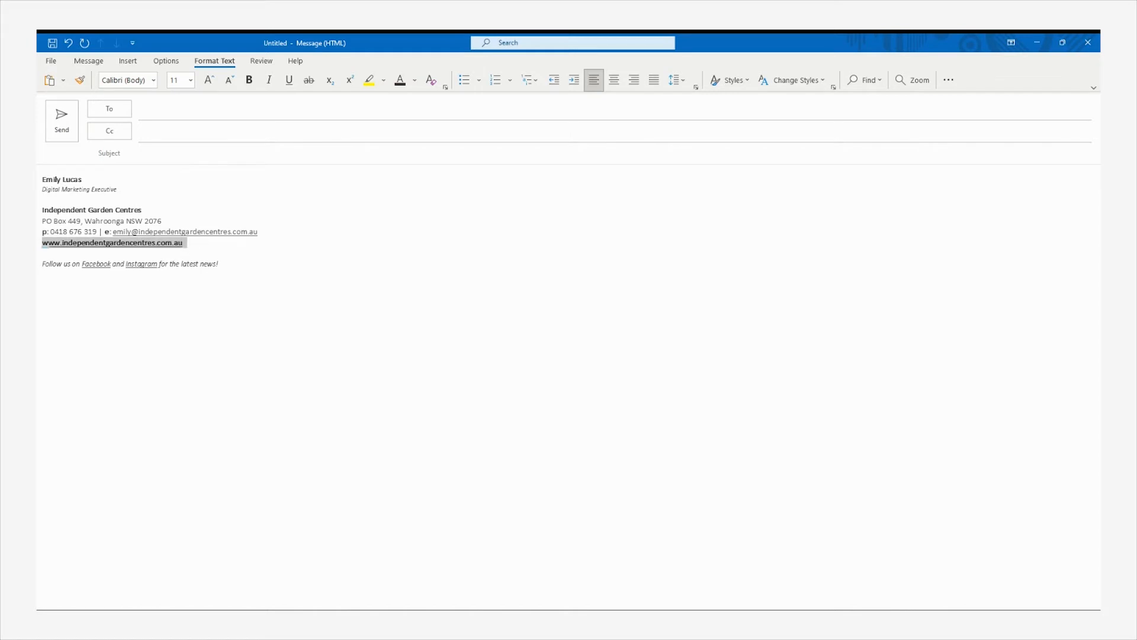
Colour the selected text dark green using More Colors
click(414, 79)
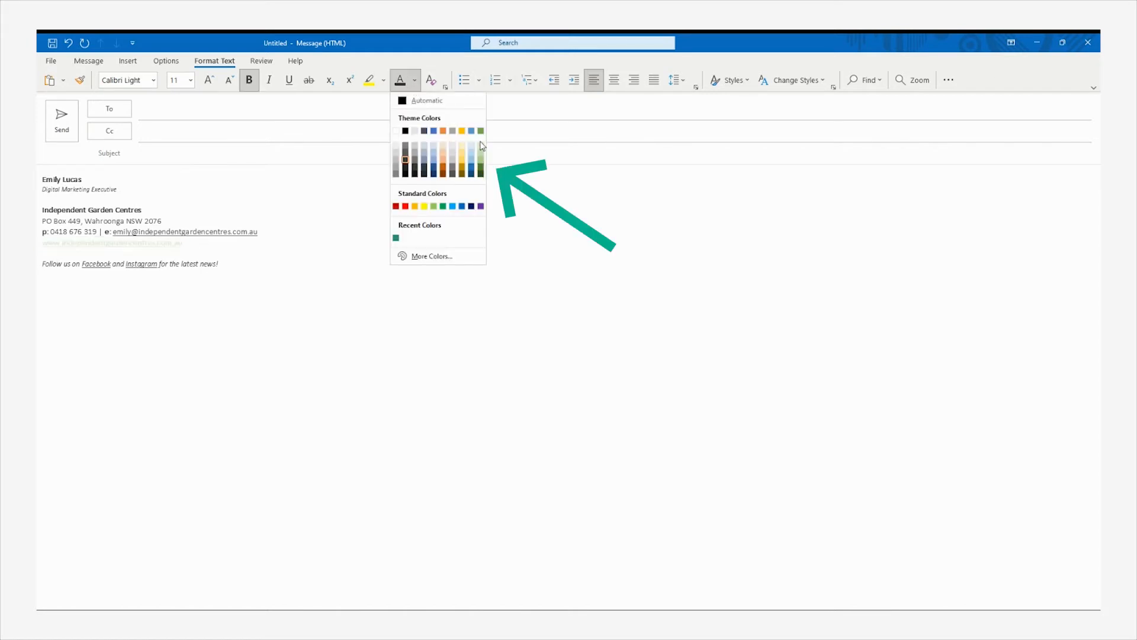
click(430, 256)
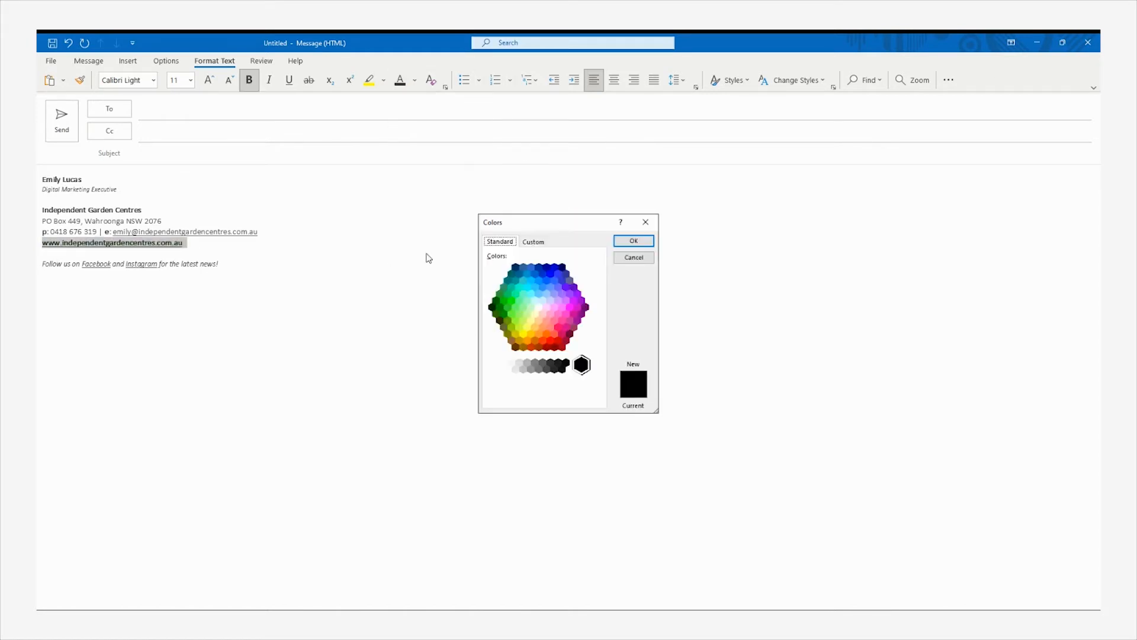
click(510, 291)
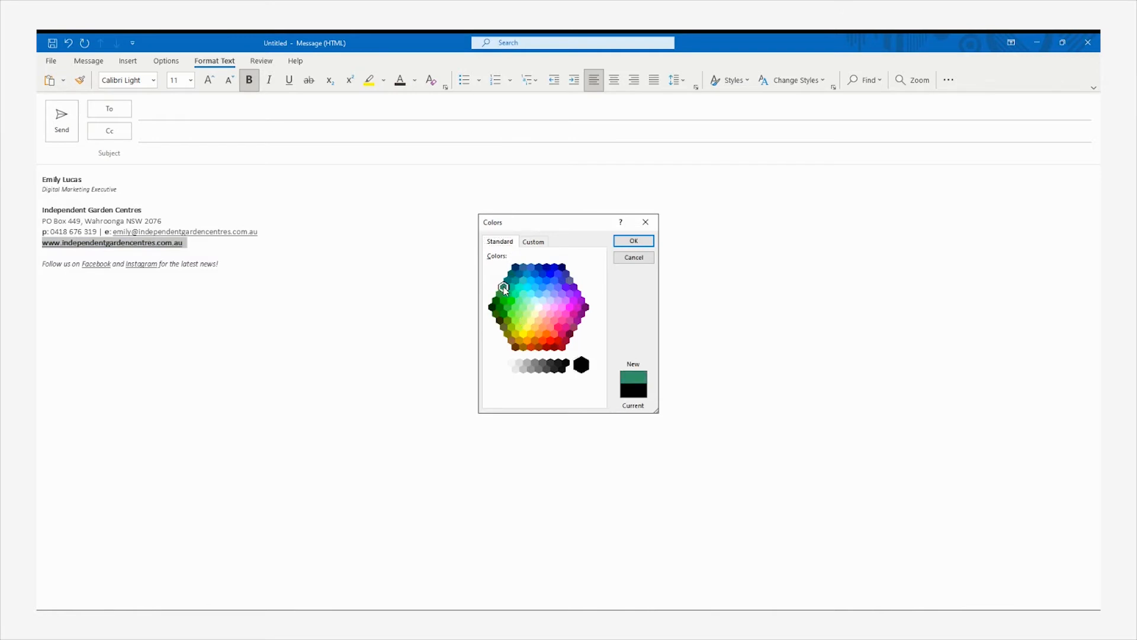
click(633, 241)
Reopen the custom colour settings and select the current hex code value
click(417, 84)
click(436, 256)
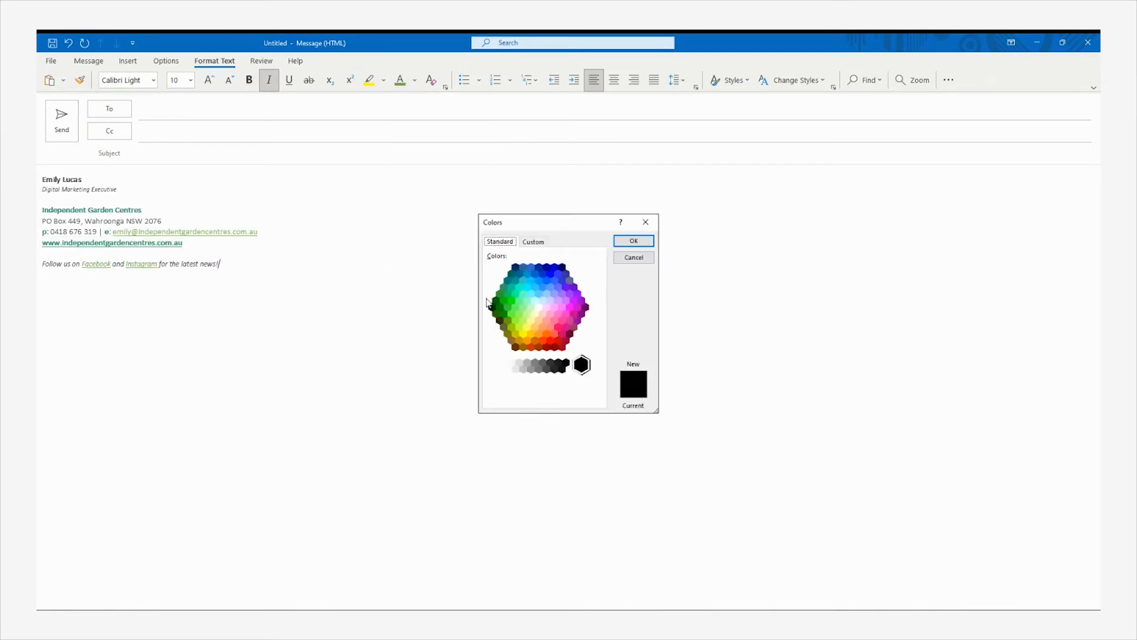
click(534, 242)
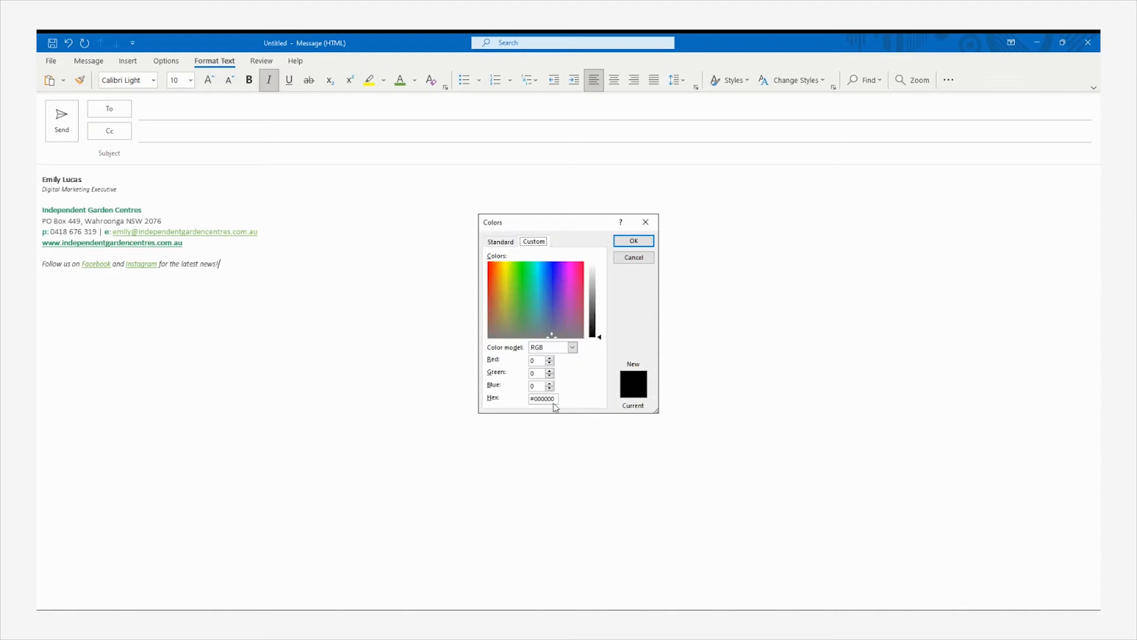
drag(556, 399, 523, 403)
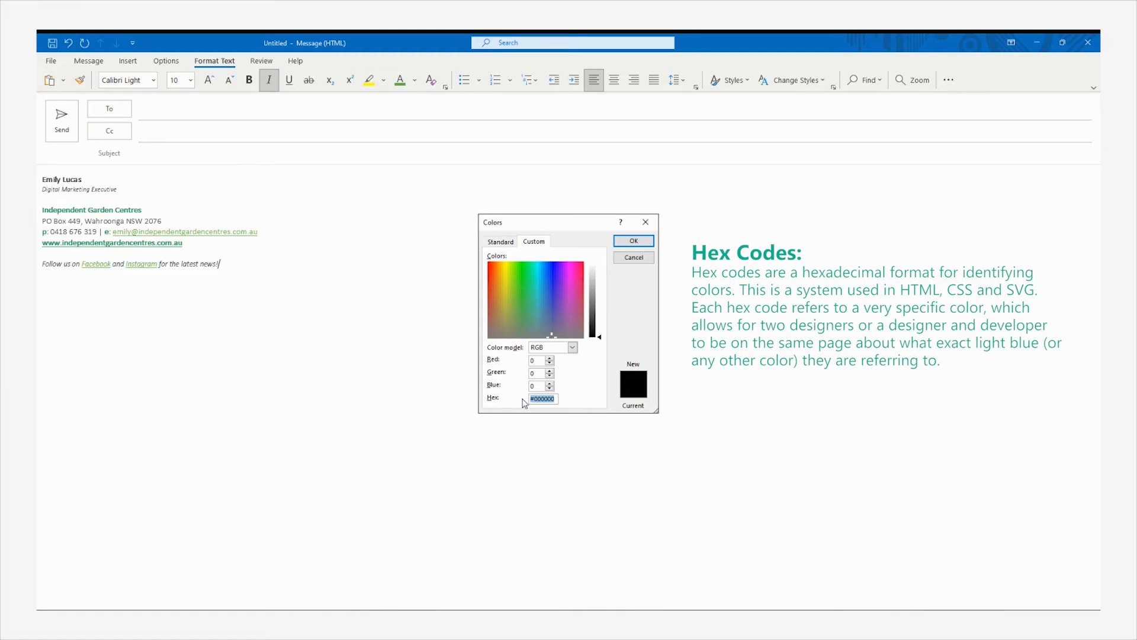
key(alt+Tab)
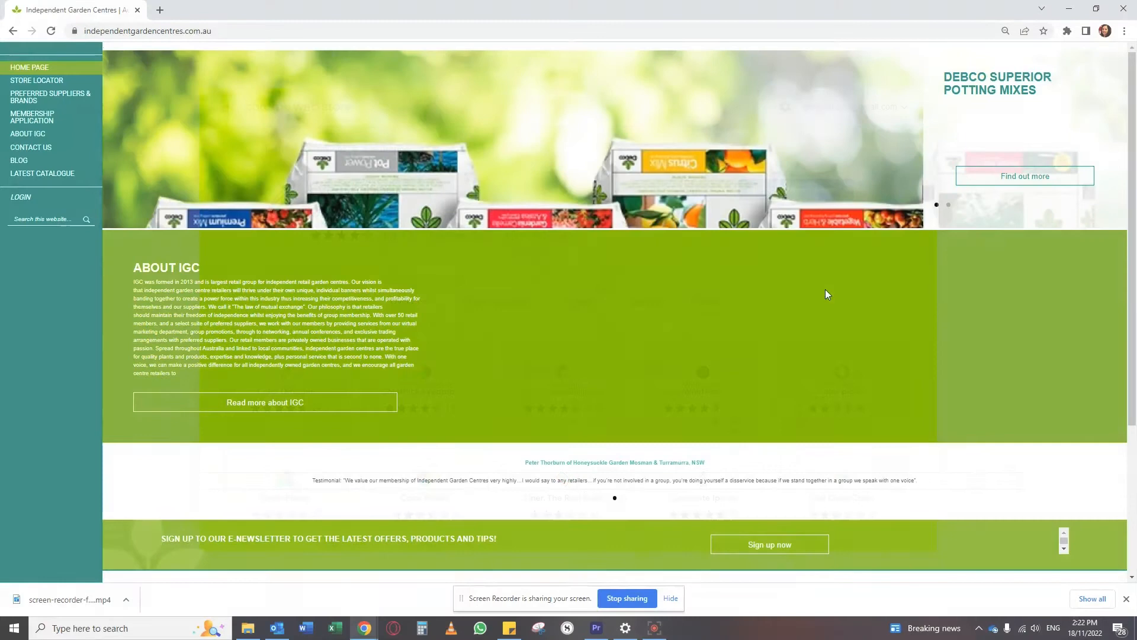
Sample the website's green #84bc00 with Eye Dropper and copy its hex code
click(1068, 30)
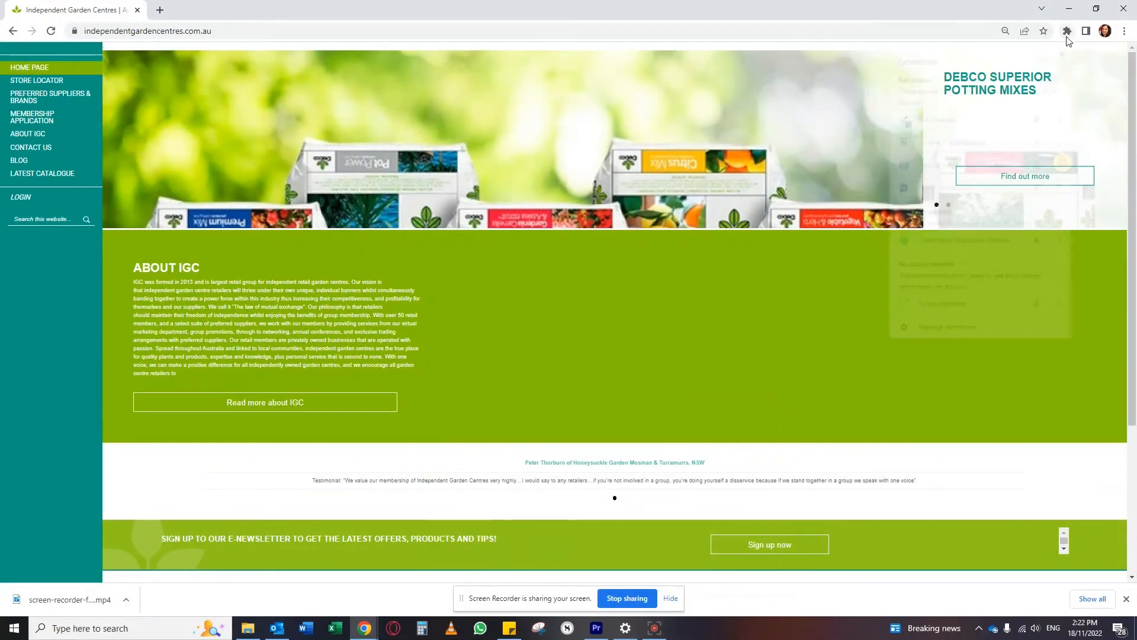
click(936, 117)
click(838, 76)
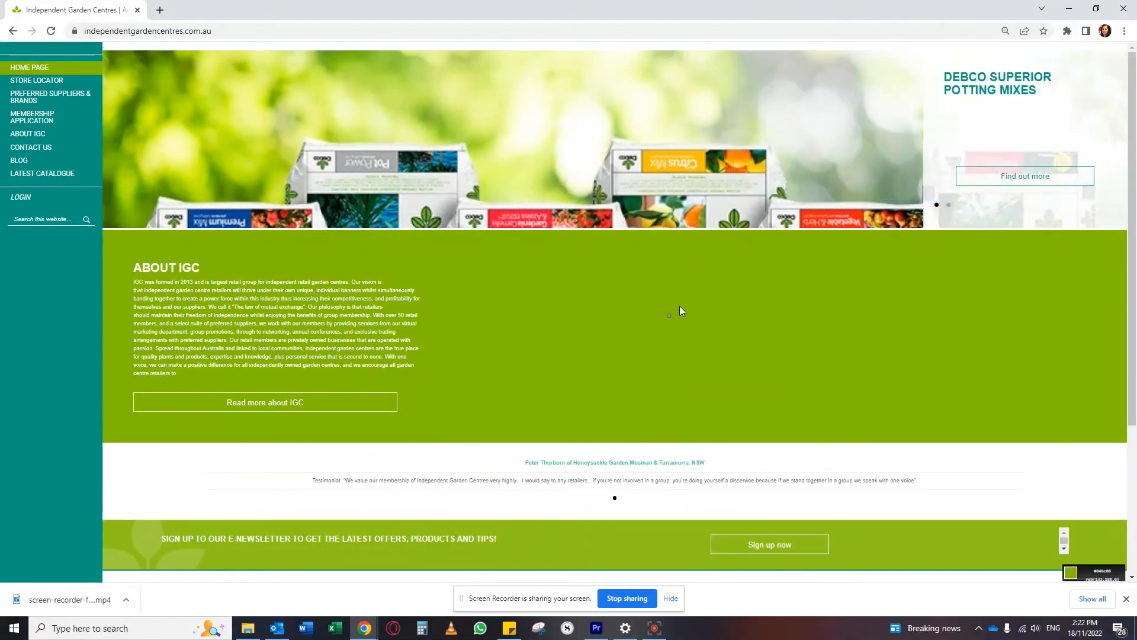
click(744, 300)
click(1067, 31)
click(936, 117)
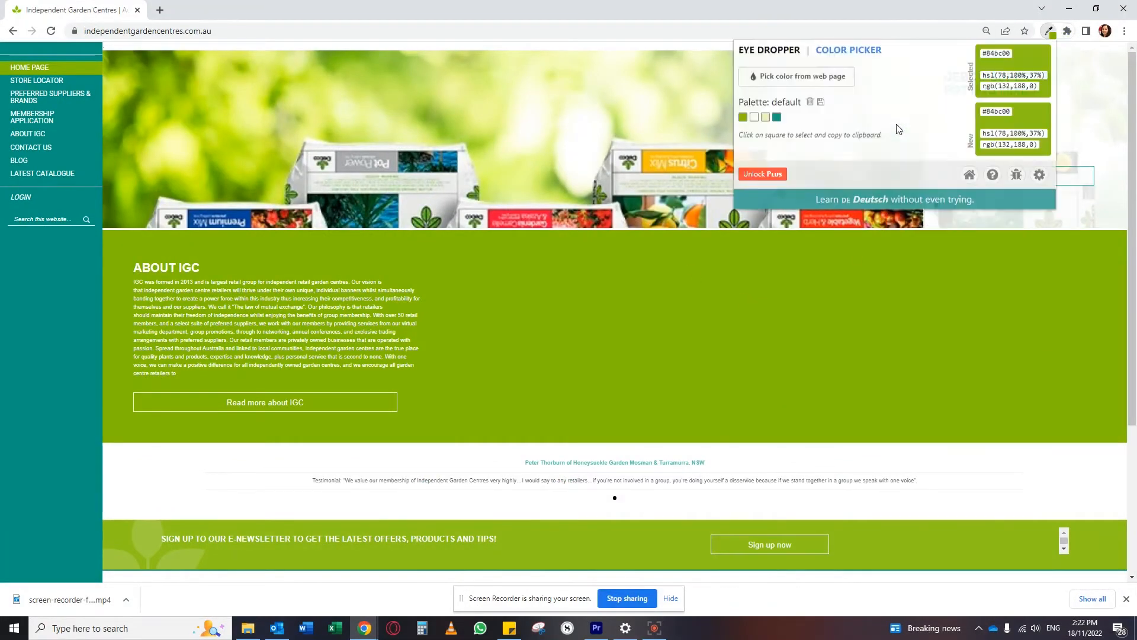
drag(982, 53, 1010, 53)
key(ctrl+c)
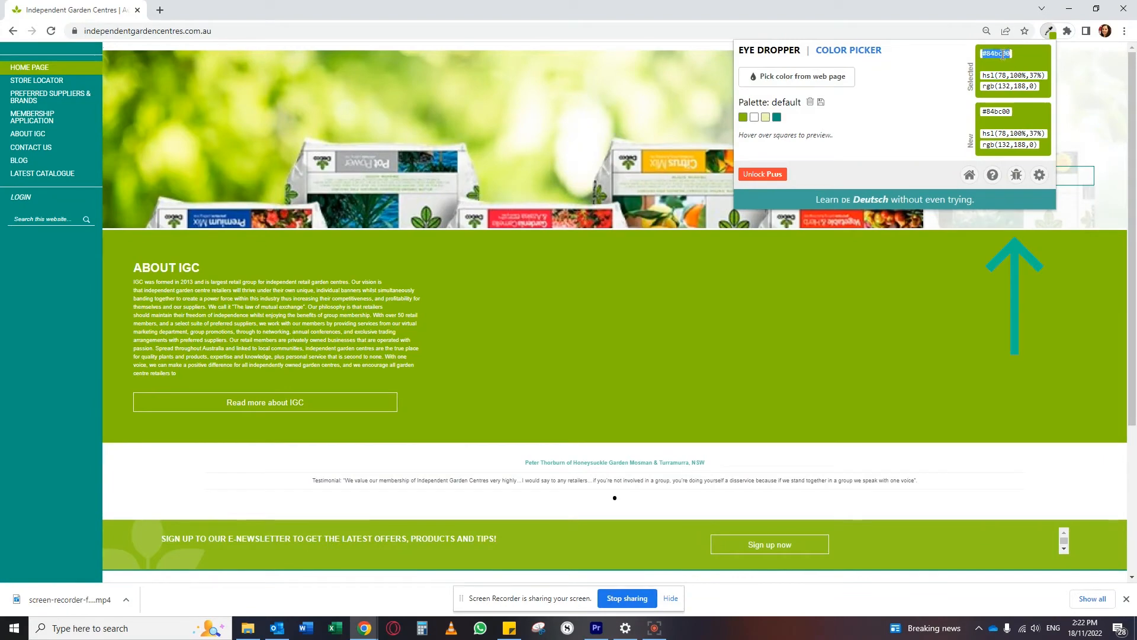
right_click(1003, 58)
drag(555, 399, 536, 399)
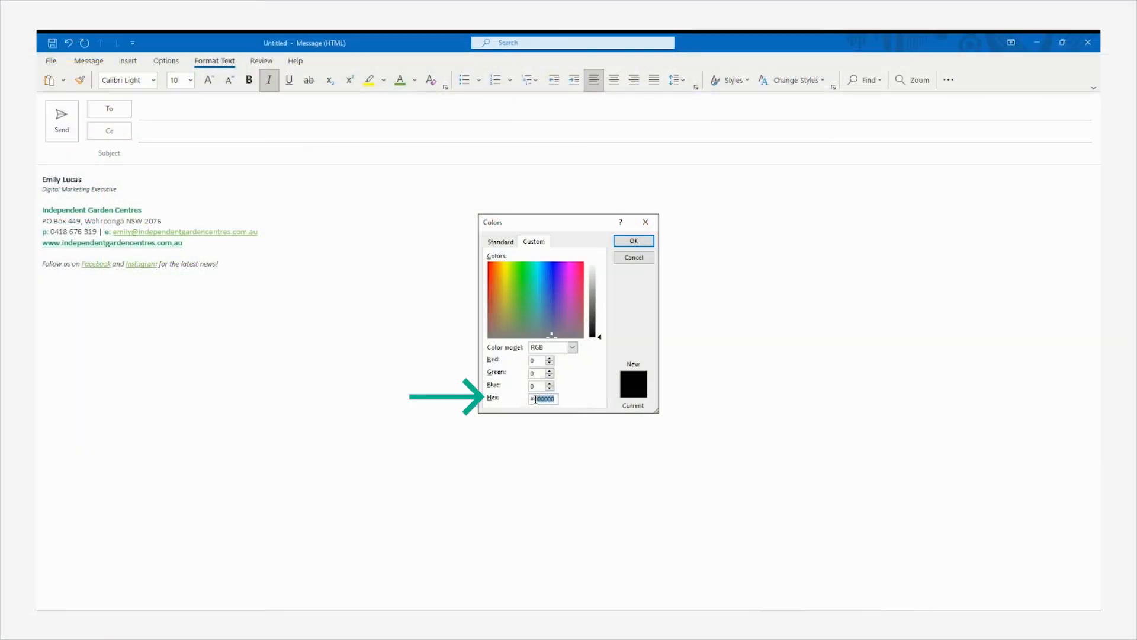
Paste 84bc00 as the custom hex colour and apply it to the text
key(ctrl+v)
click(630, 239)
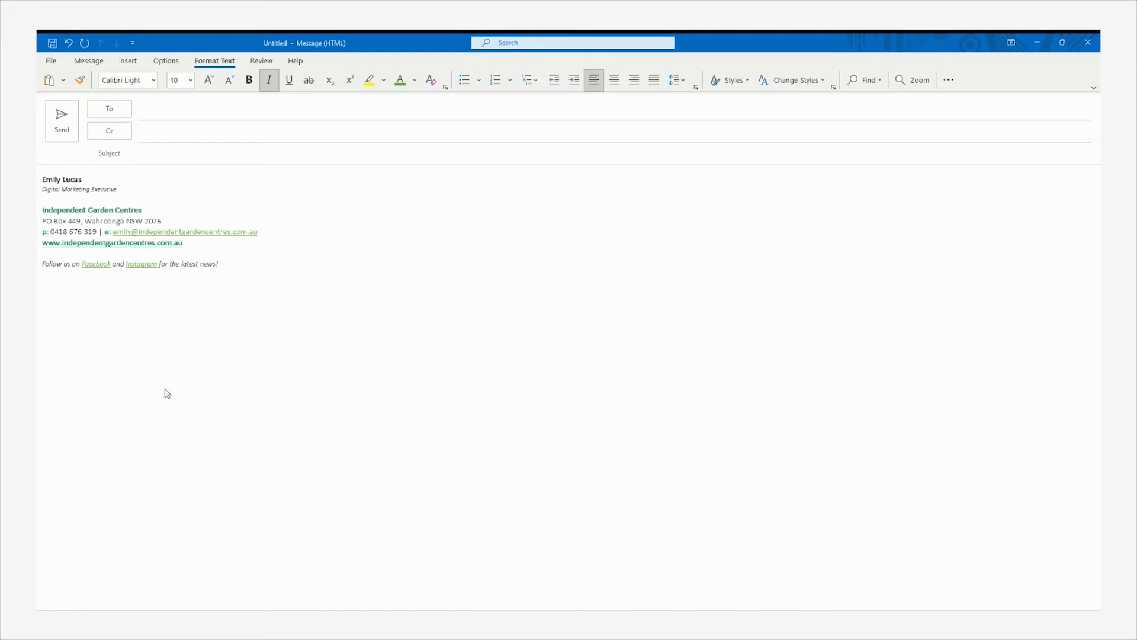
click(189, 349)
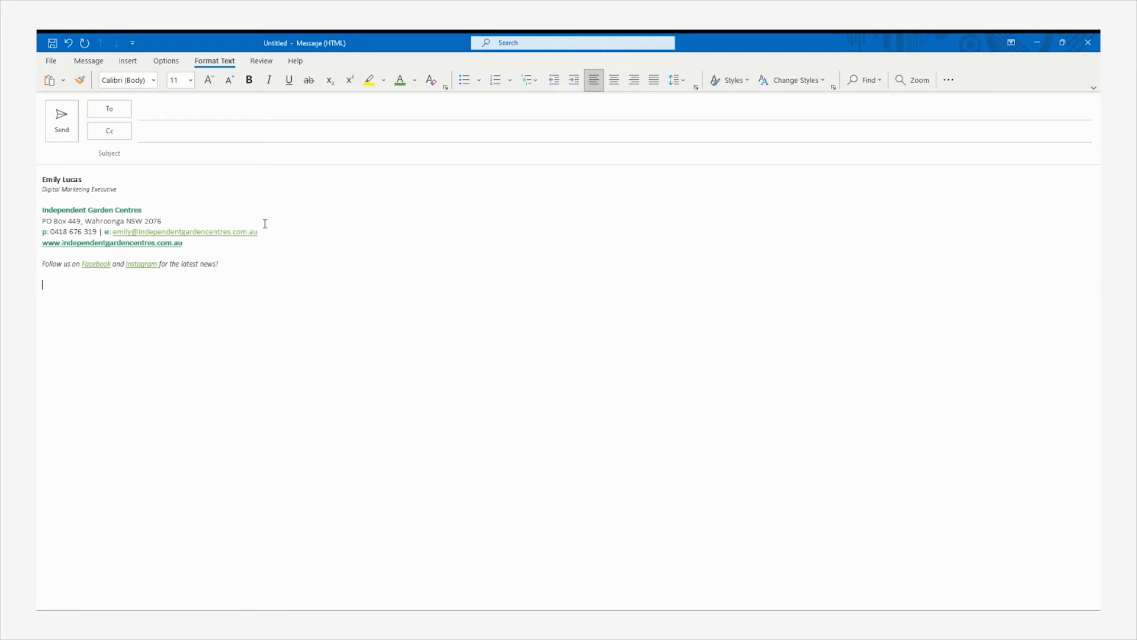
Insert the logos picture file from the computer beneath the signature text
click(126, 61)
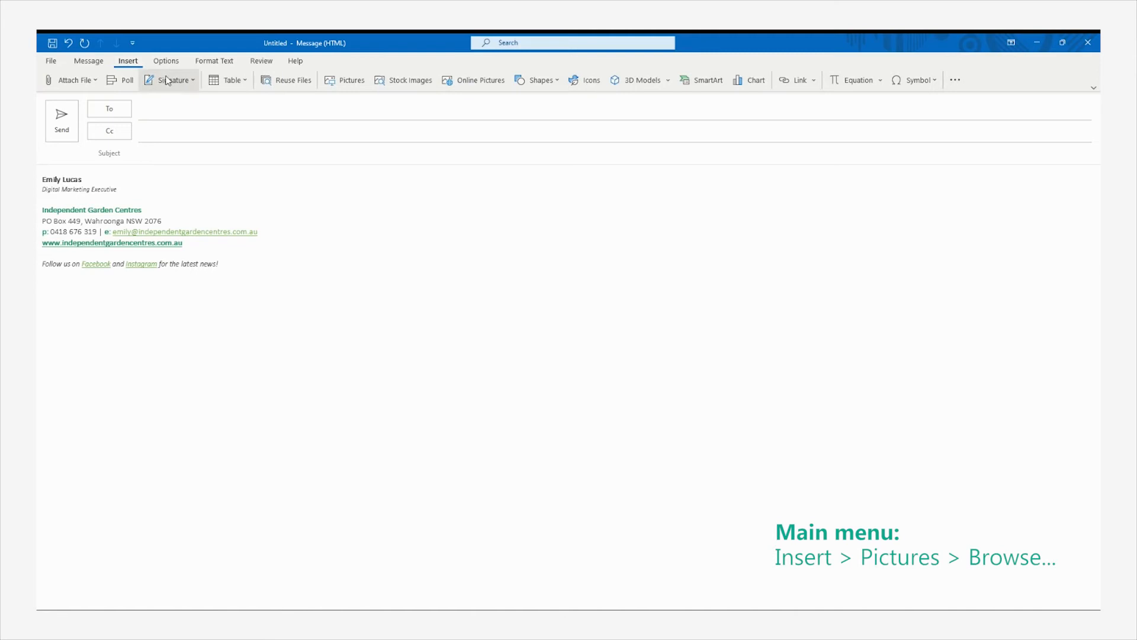
click(339, 83)
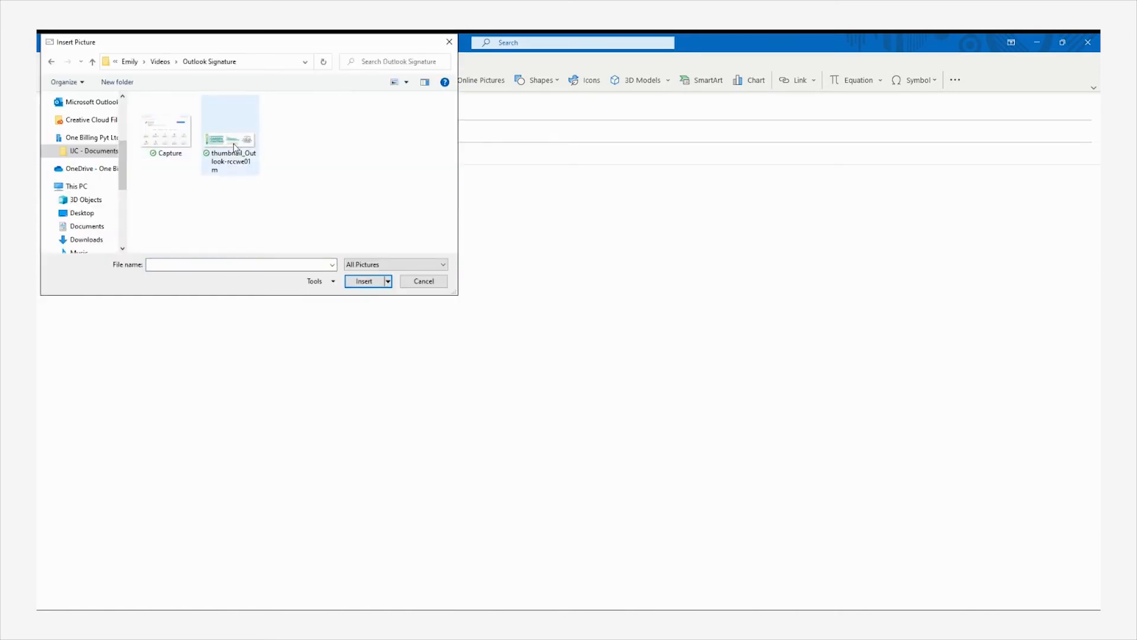
double_click(233, 144)
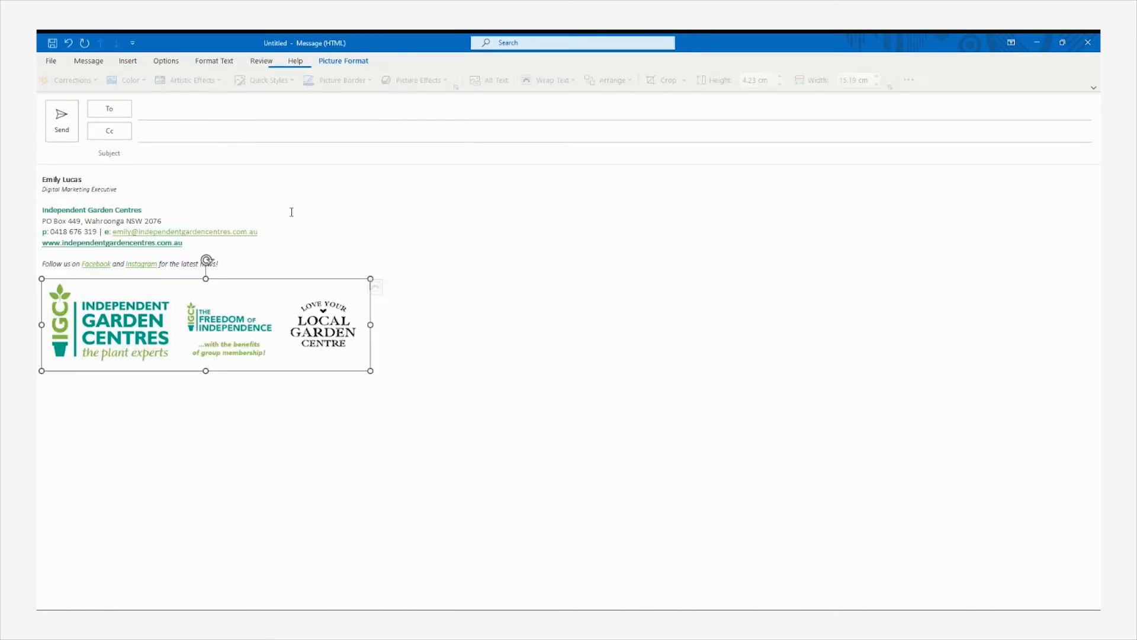
click(397, 425)
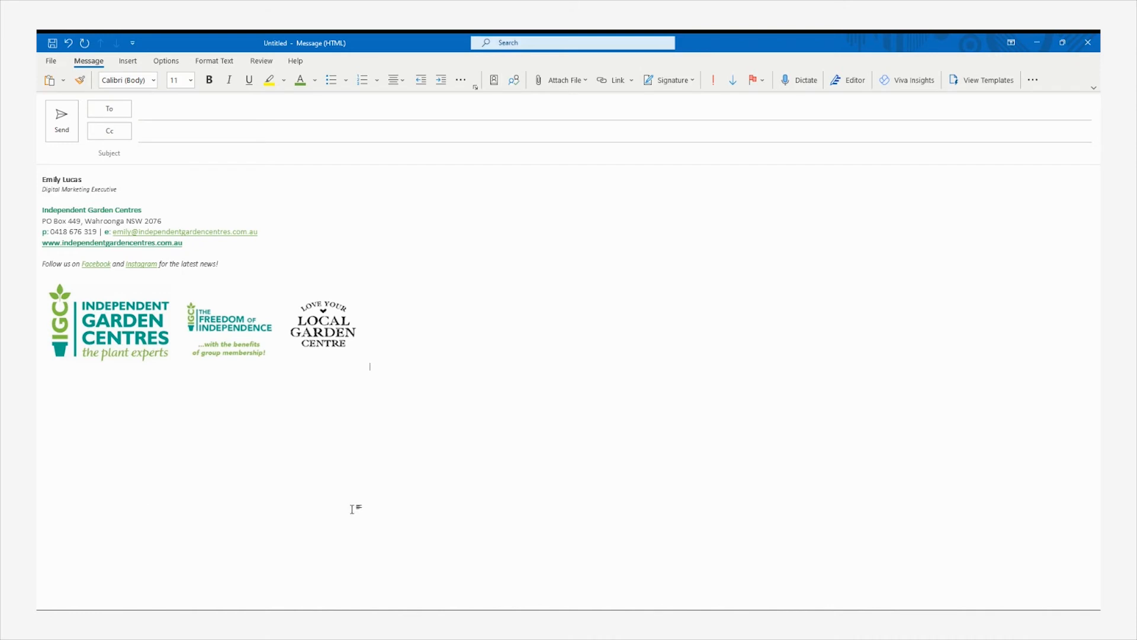
Shrink the logo strip proportionally by dragging its corner handle
click(353, 366)
mouse_move(371, 371)
mouse_down()
mouse_move(272, 336)
mouse_move(262, 322)
mouse_up()
click(307, 381)
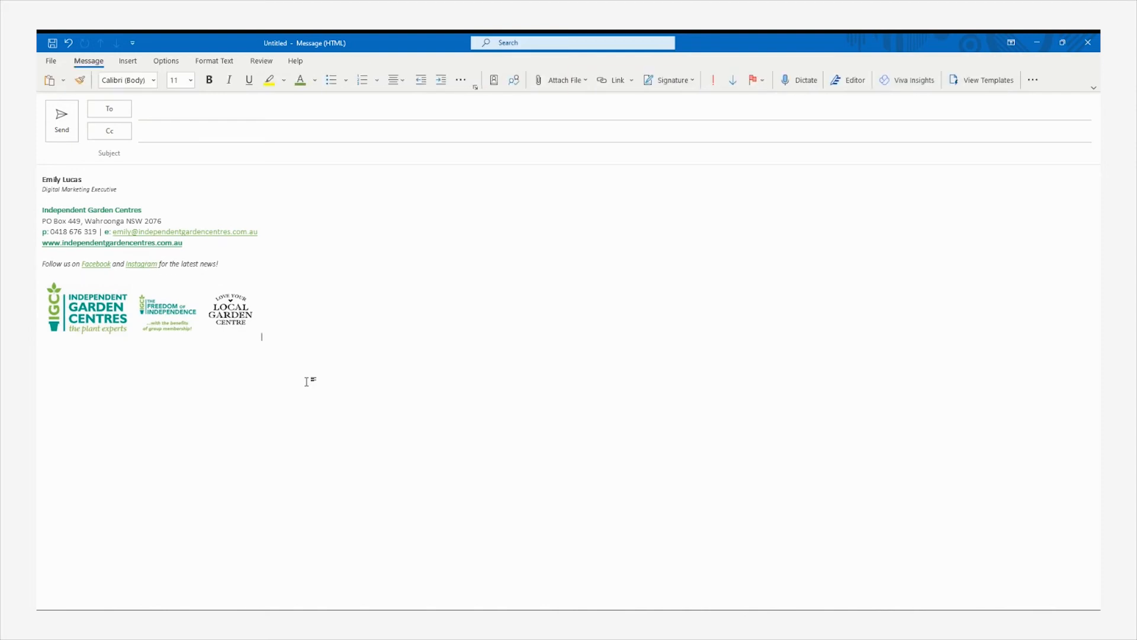
click(179, 297)
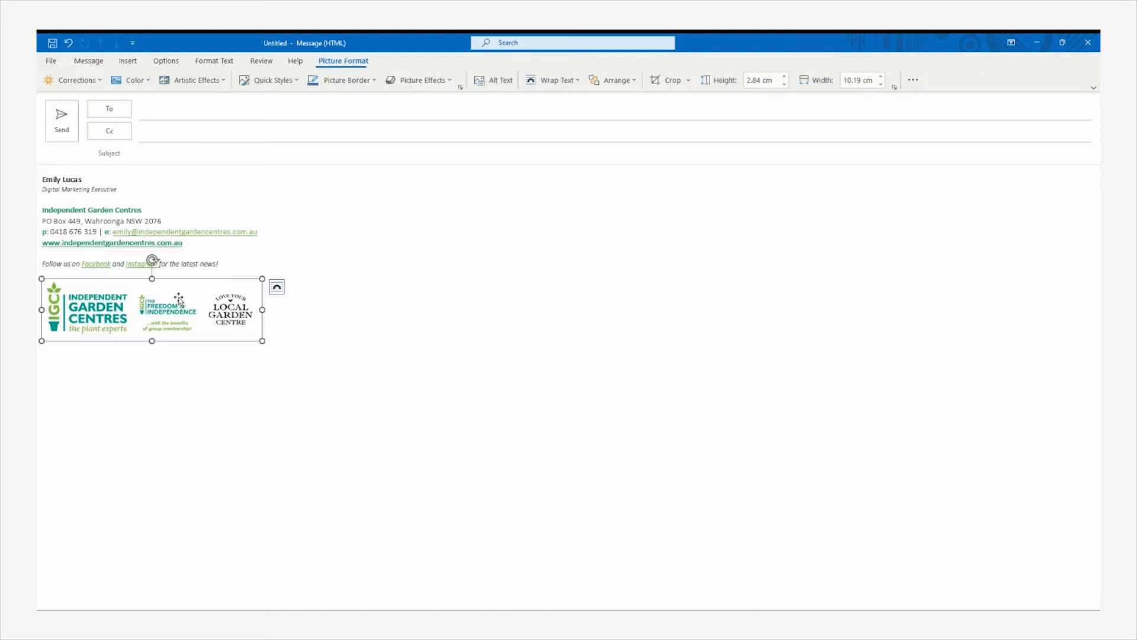
right_click(180, 297)
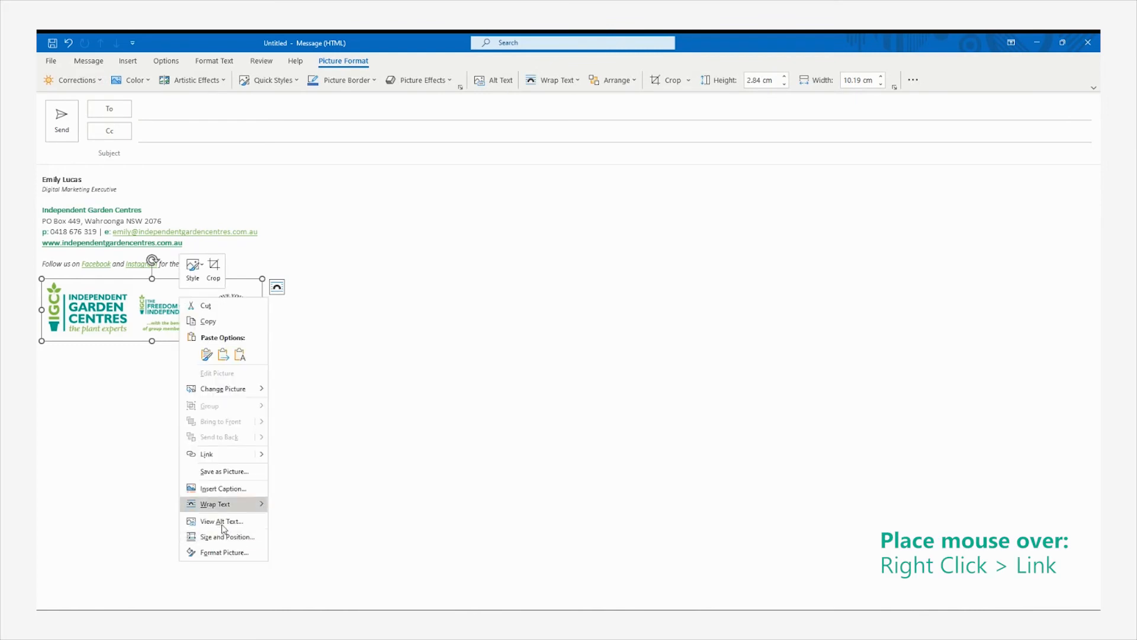
click(223, 456)
click(514, 373)
text(https://www.independentgardencentres.com.au/)
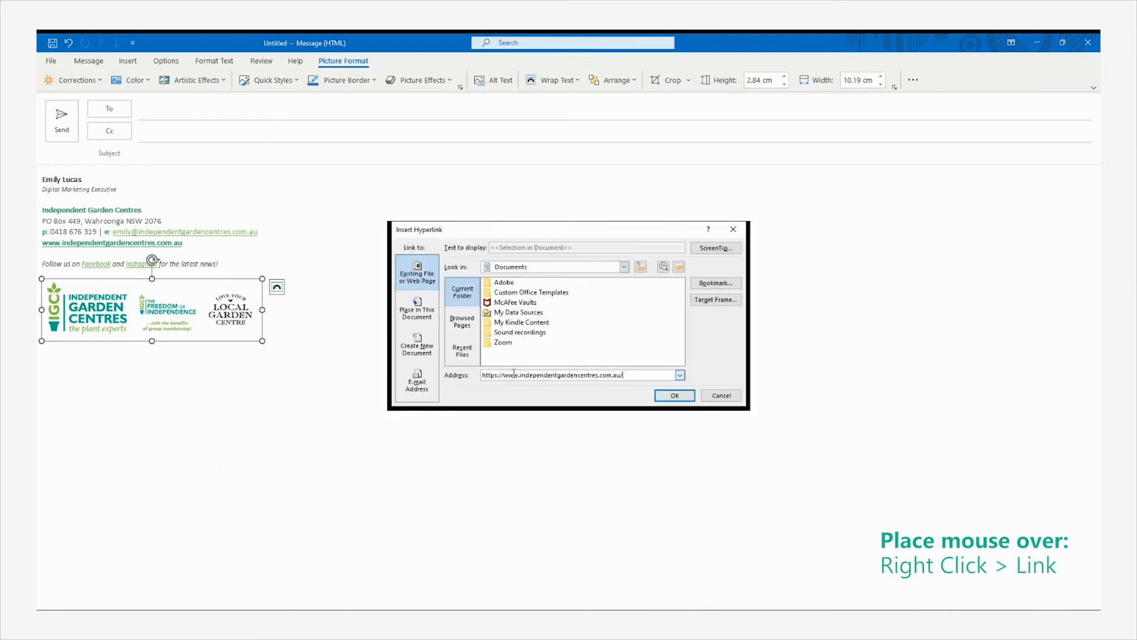
click(687, 396)
click(262, 337)
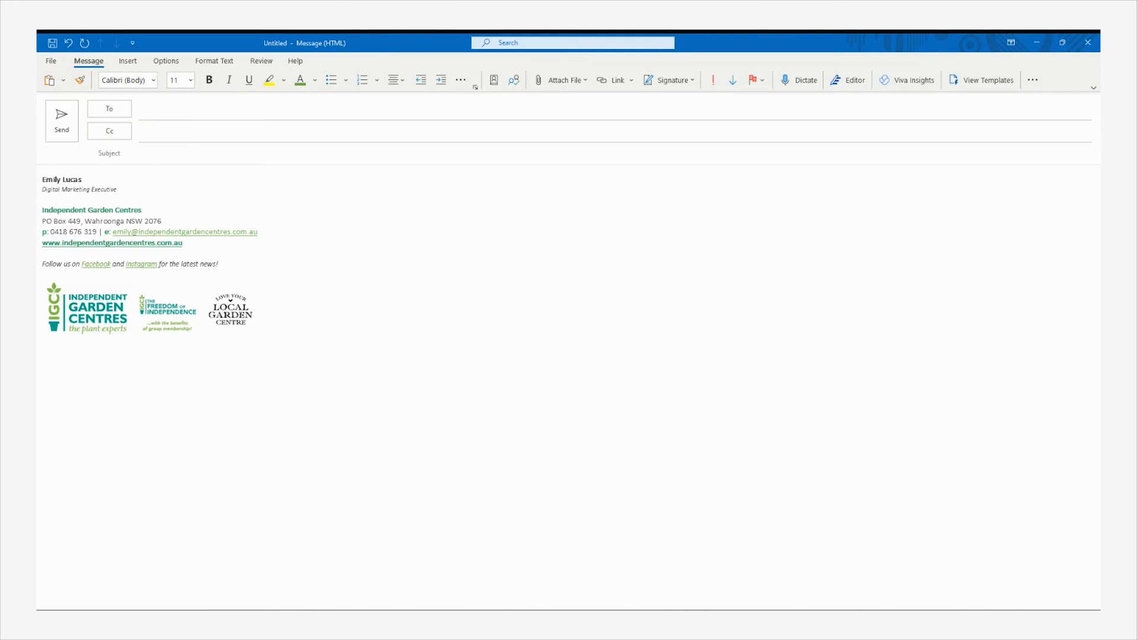
Select and copy the entire signature, text and logos
click(43, 179)
mouse_move(43, 179)
mouse_down()
mouse_move(234, 248)
mouse_move(247, 386)
mouse_move(286, 340)
mouse_up()
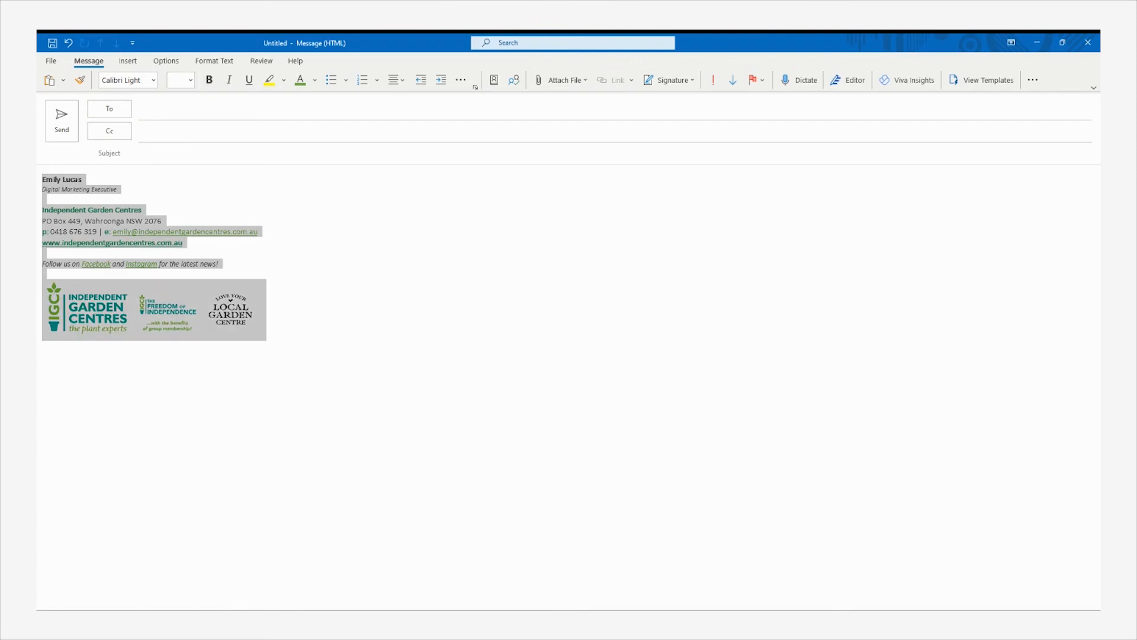
right_click(99, 219)
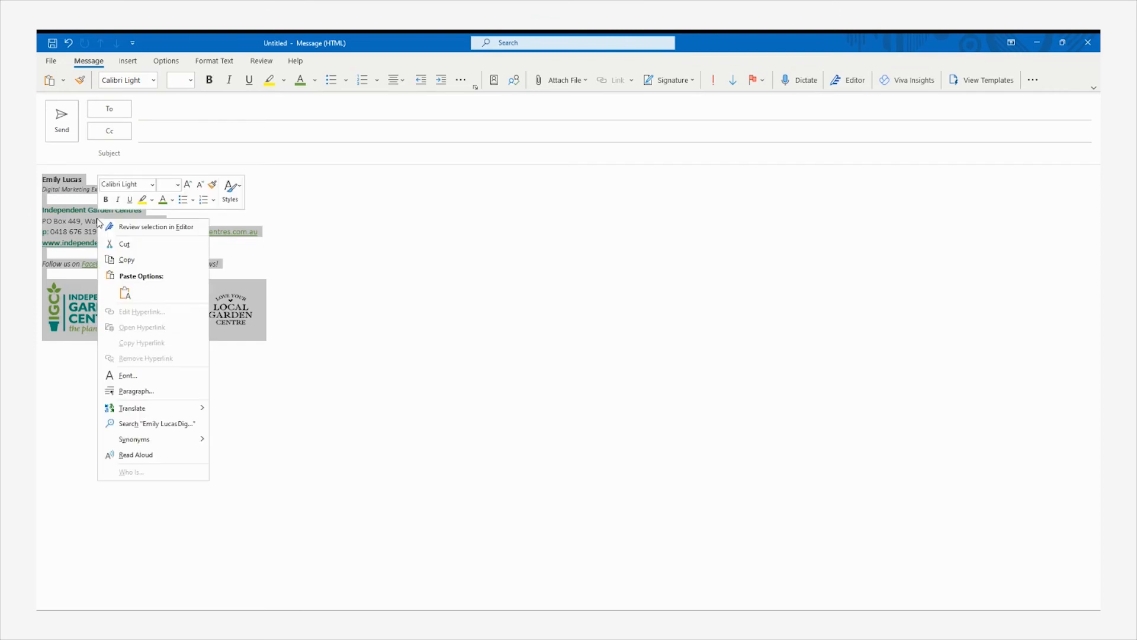
click(133, 259)
Create a new signature named 'IGC - Default' holding the copied signature
click(128, 61)
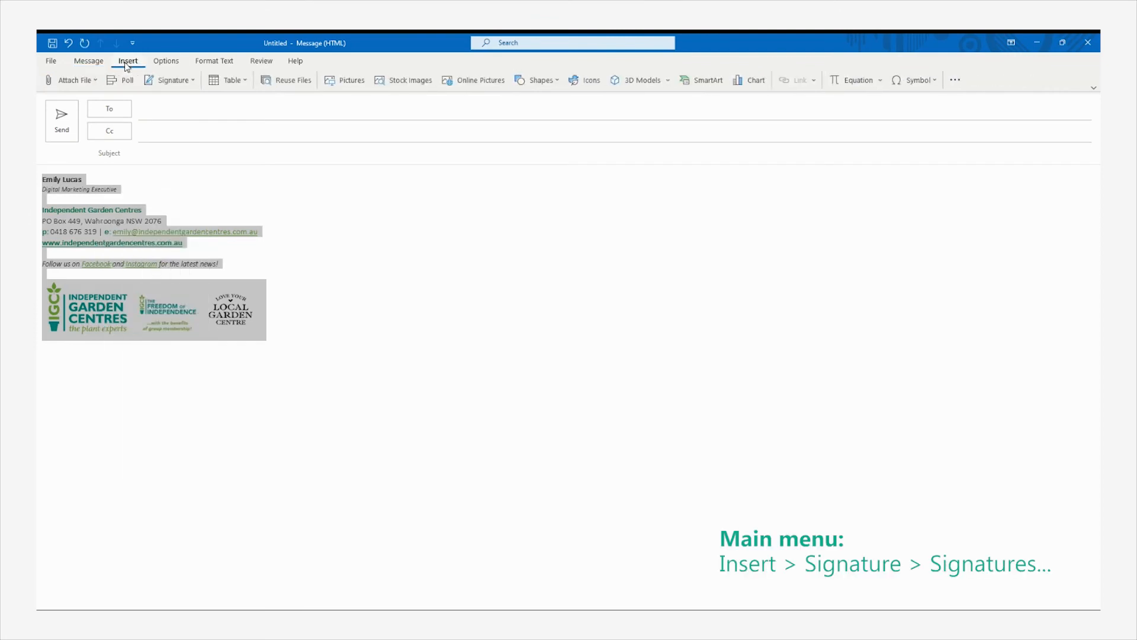
click(165, 83)
click(217, 134)
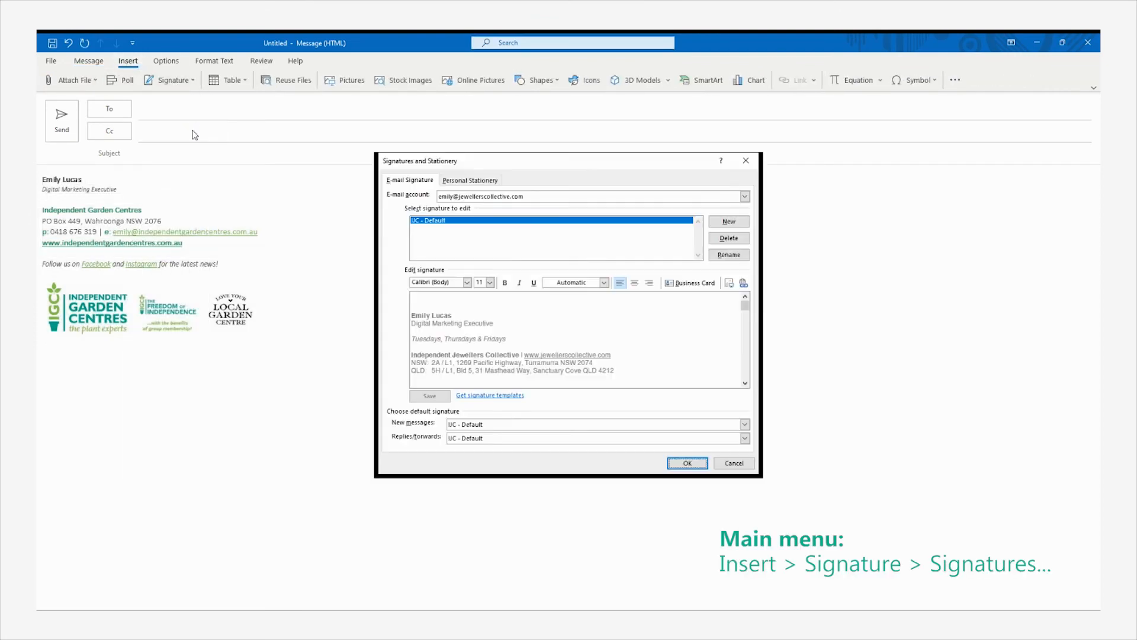
click(715, 225)
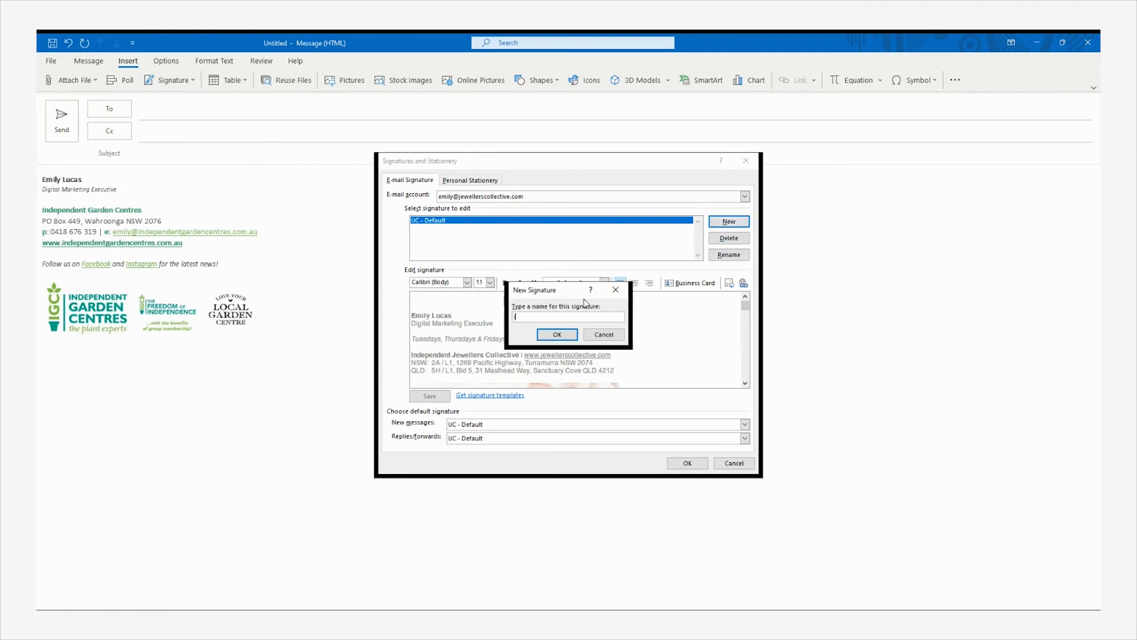
text(IGC - Default)
click(561, 335)
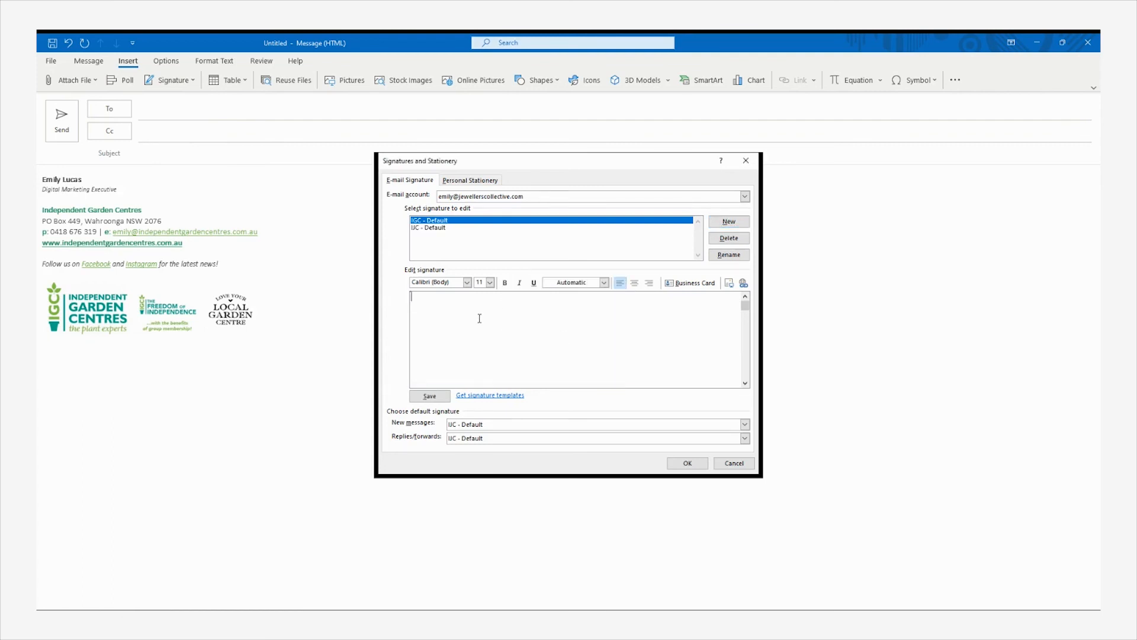
key(ctrl+v)
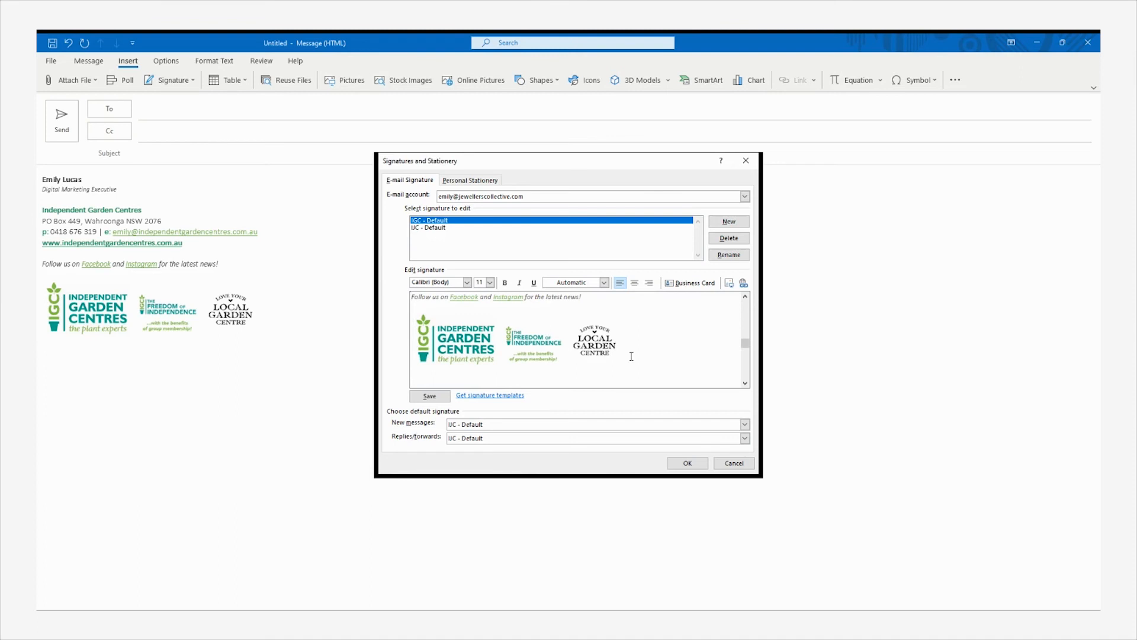
drag(745, 343, 740, 291)
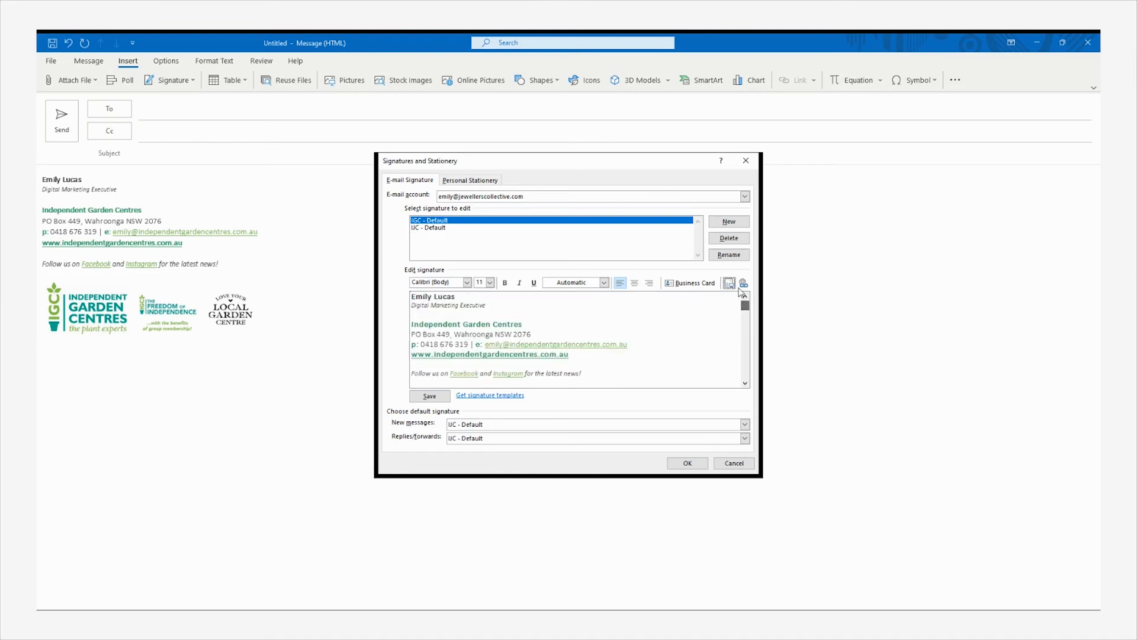
Make IGC - Default the default for new messages and replies/forwards, and save
click(518, 425)
click(503, 433)
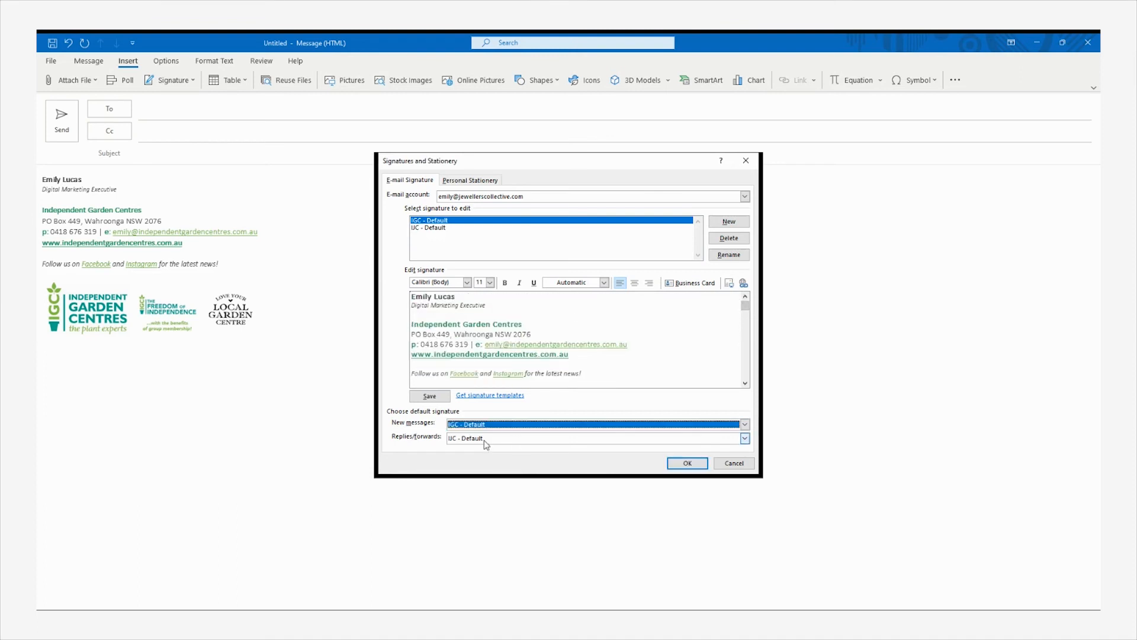
click(486, 443)
click(487, 460)
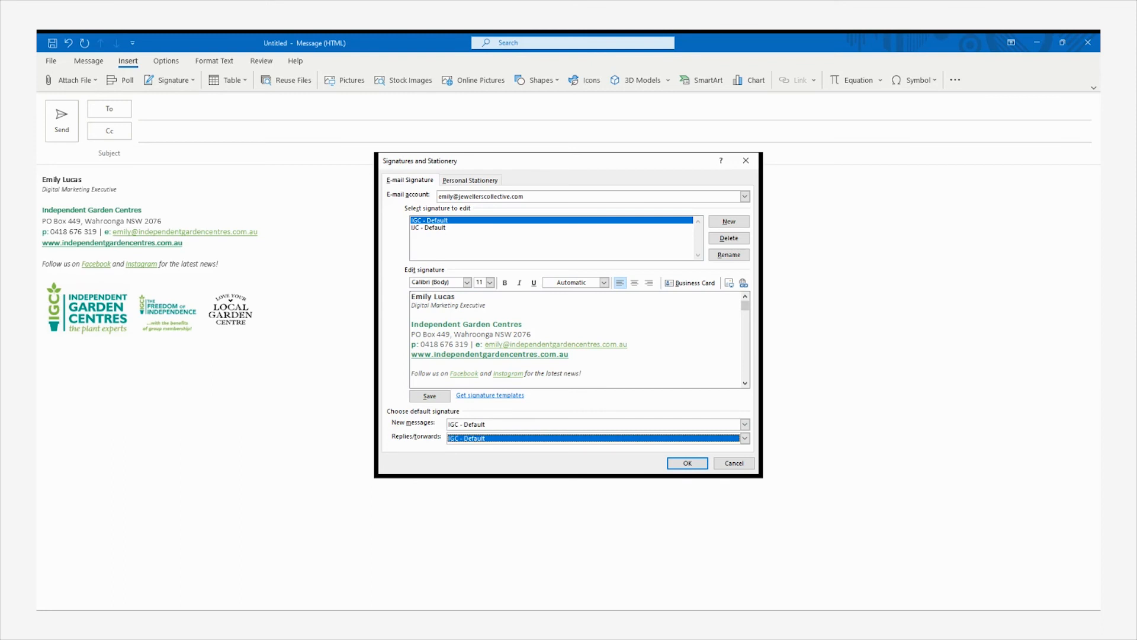
click(677, 466)
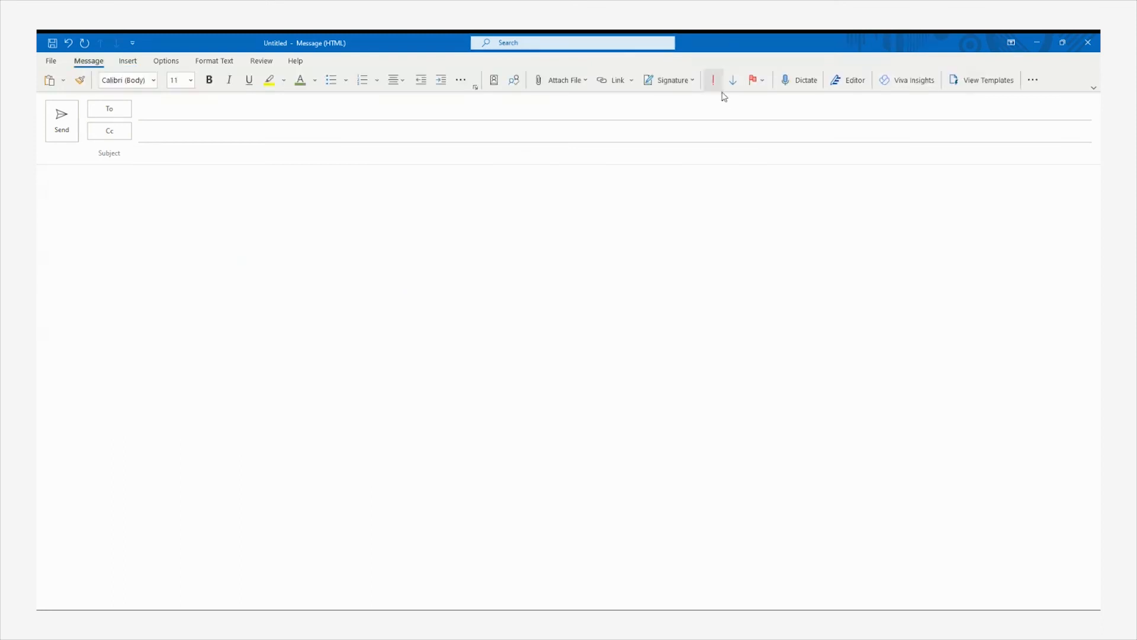
click(684, 86)
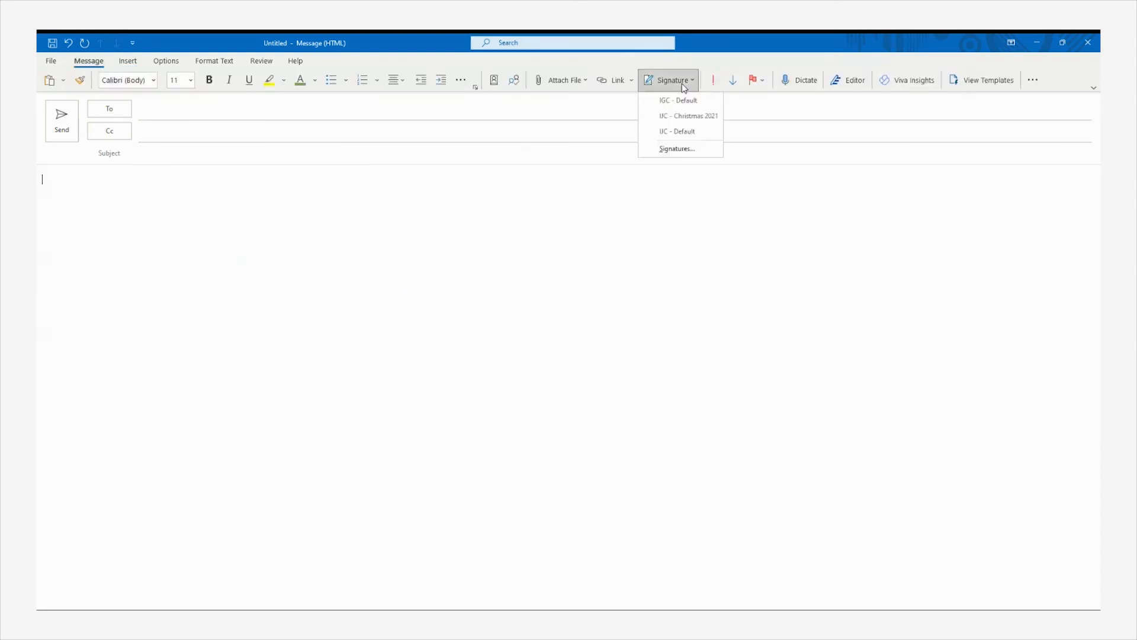
Insert IGC - Default into a message and type a greeting plus 'How beautiful Is my new signatu'
click(680, 101)
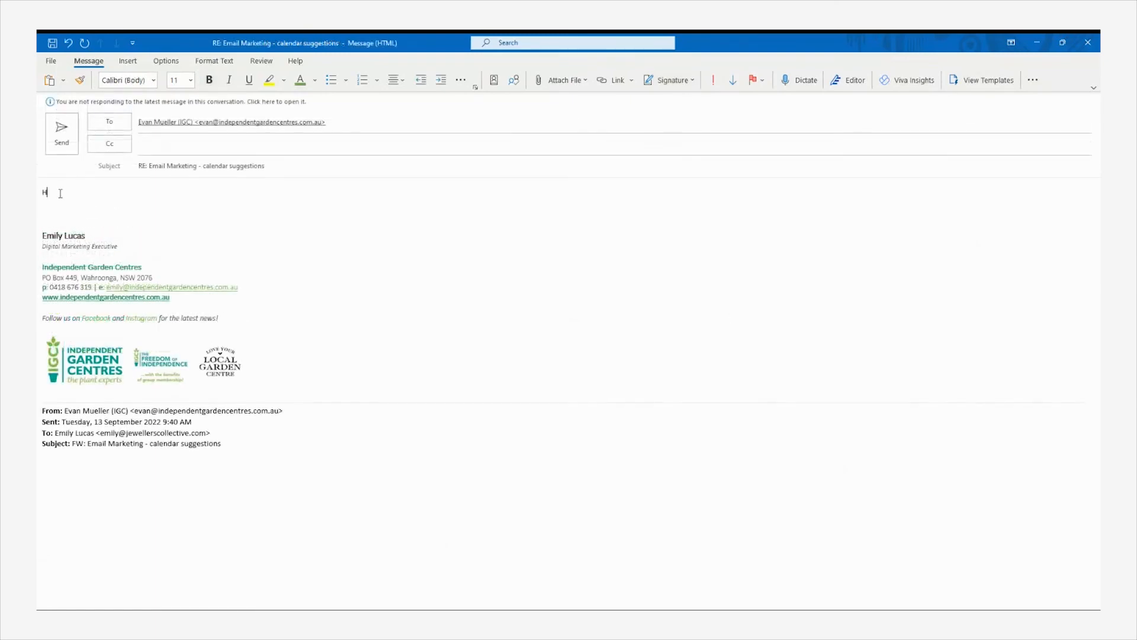
text(Hi Evan)
text(:))
key(Return)
text(How beautiful I)
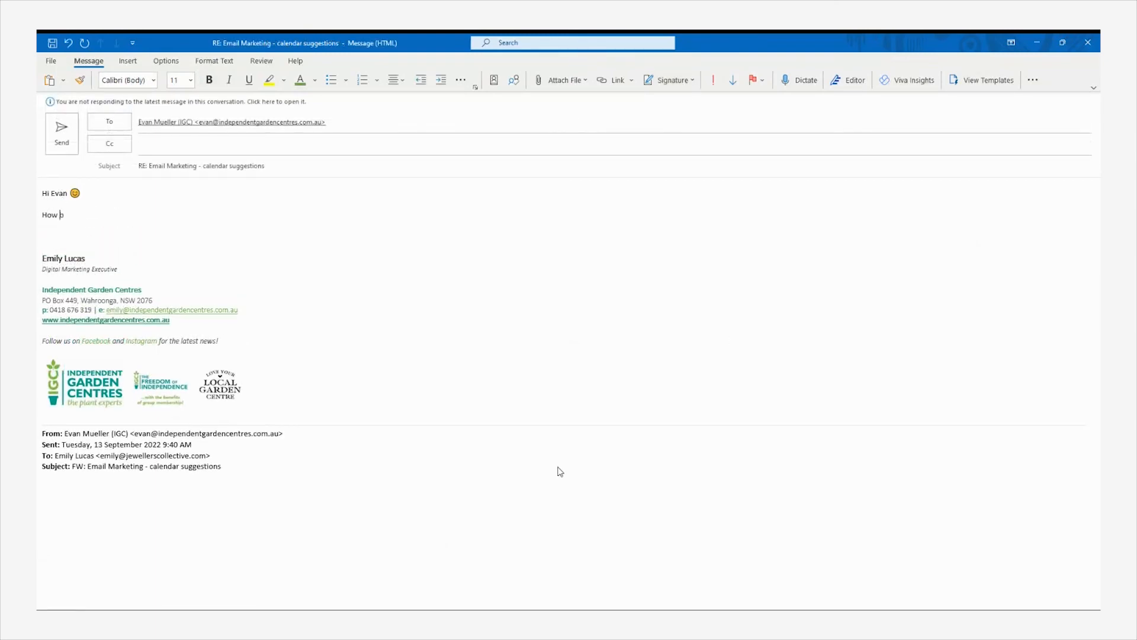
text(s my new signature?)
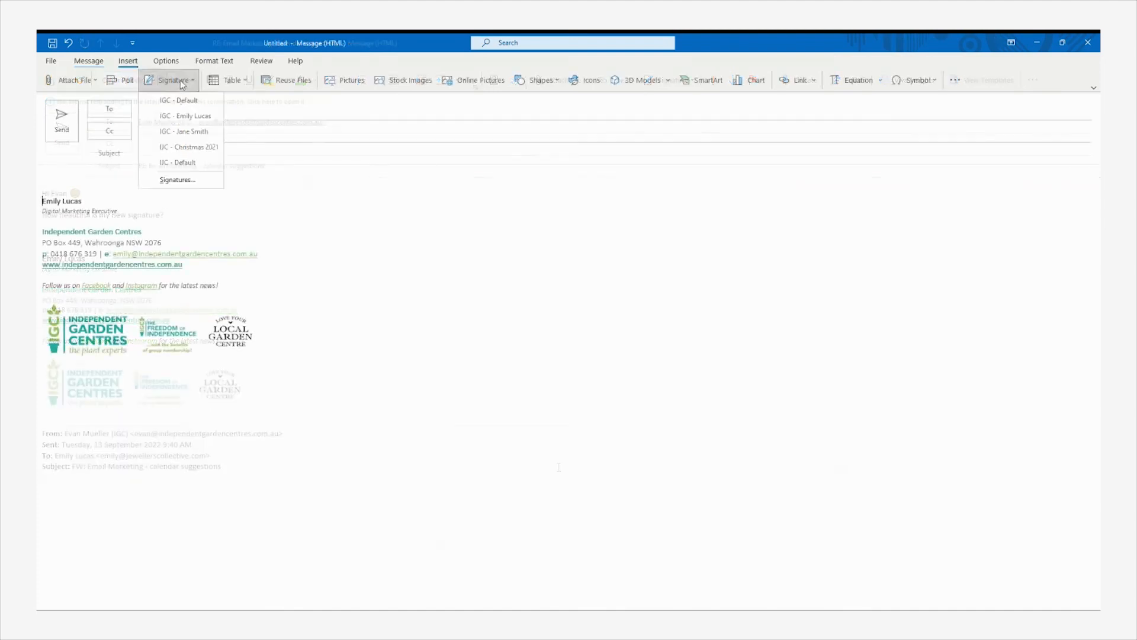
Insert a colleague's IGC signature into the message instead
click(203, 135)
click(178, 79)
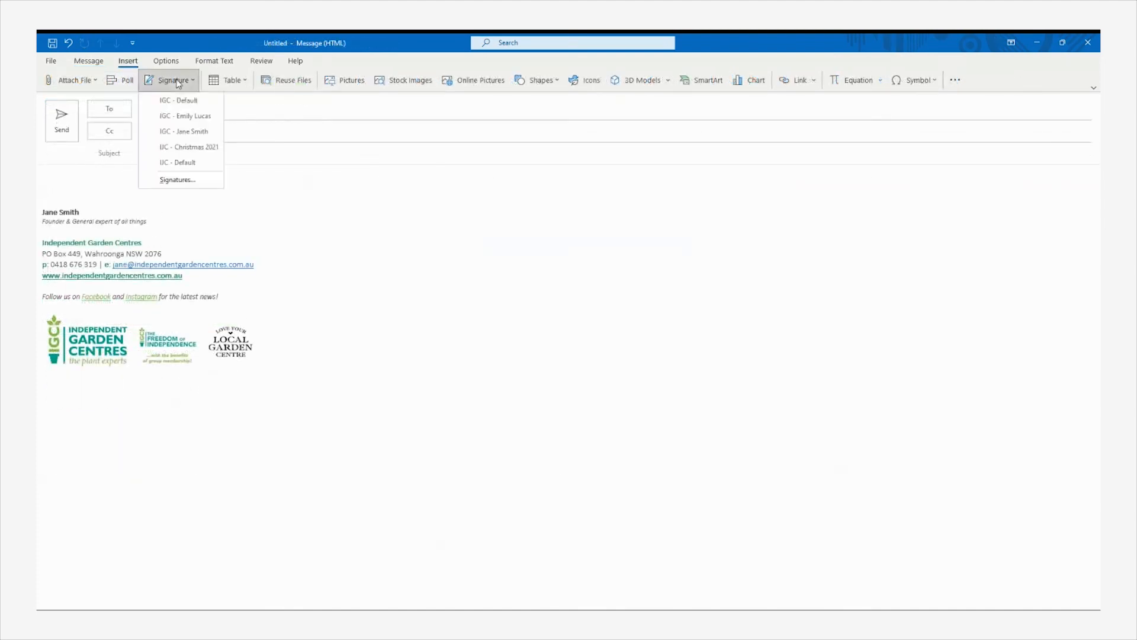
click(504, 272)
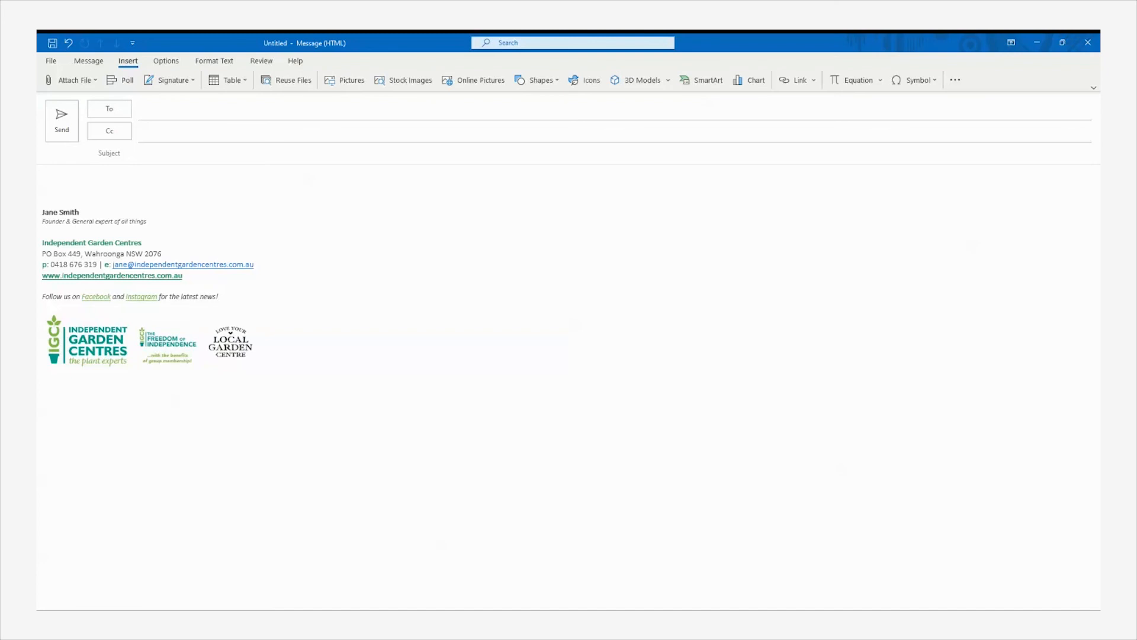
Swap in the IGC Christmas signature with its holiday trading hours banner, then reopen the signature list
click(181, 88)
click(186, 116)
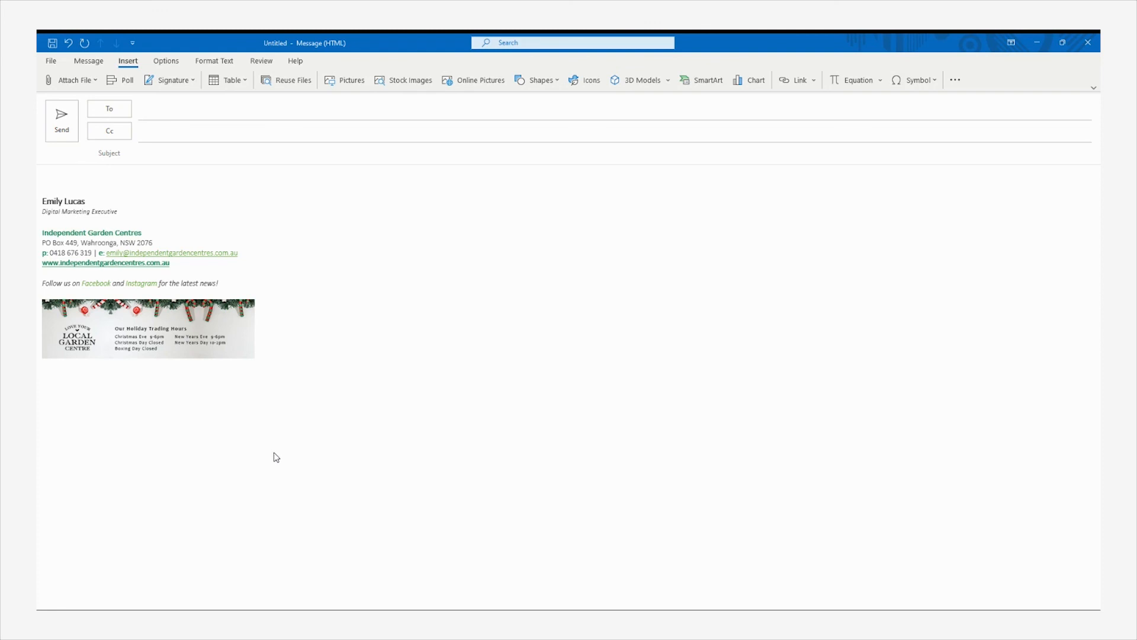
click(193, 83)
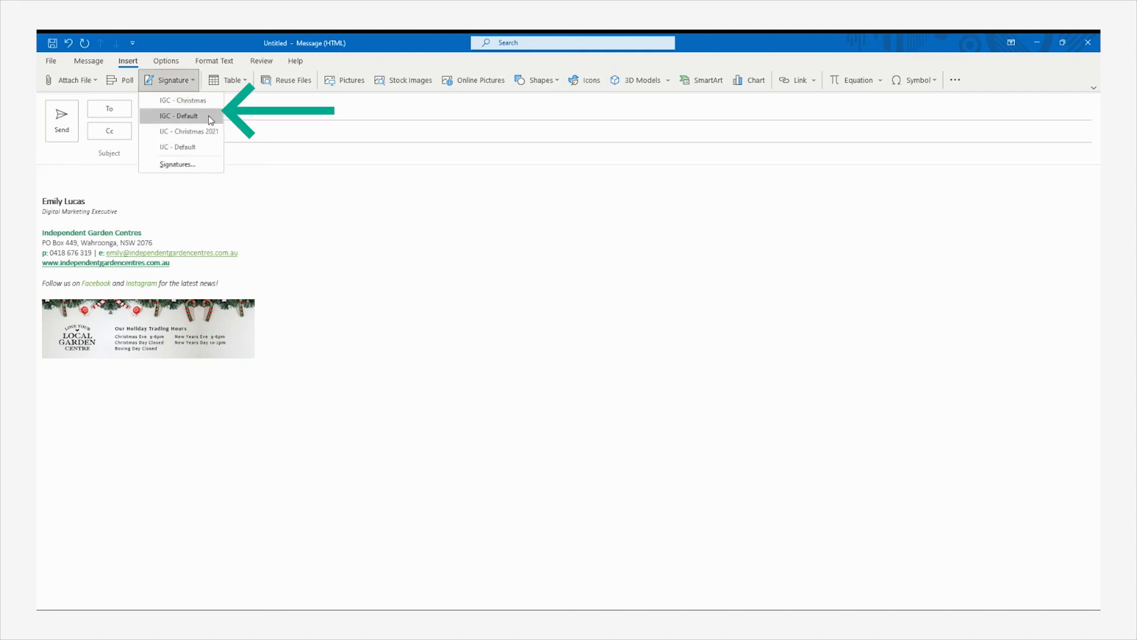